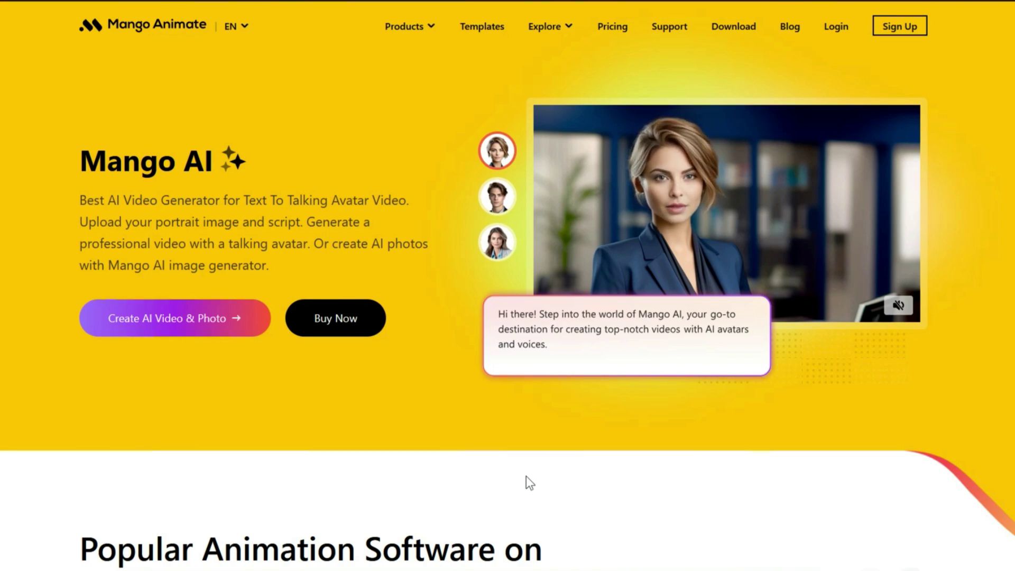
{"action": "mouse_move", "coordinate": [404, 39]}
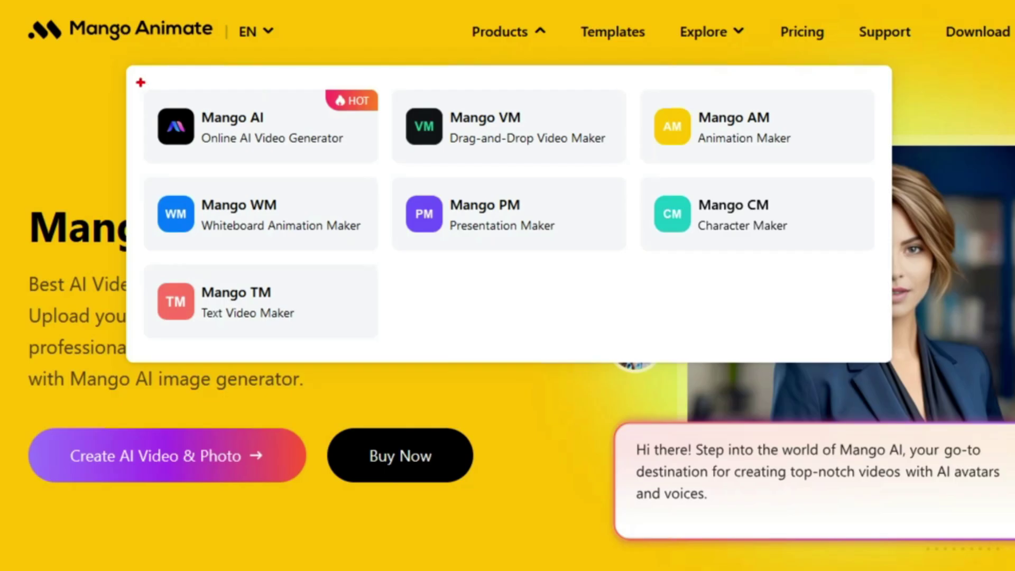
{"action": "left_click_drag", "start_coordinate": [155, 61], "coordinate": [325, 122]}
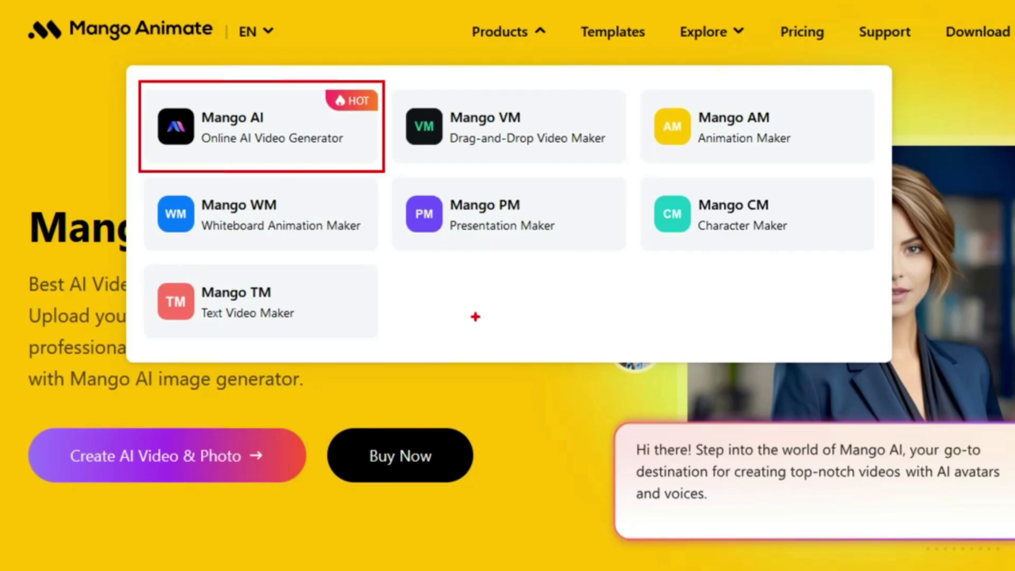
{"action": "mouse_move", "coordinate": [638, 89]}
{"action": "left_mouse_down"}
{"action": "mouse_move", "coordinate": [845, 166]}
{"action": "mouse_move", "coordinate": [884, 168]}
{"action": "left_mouse_up"}
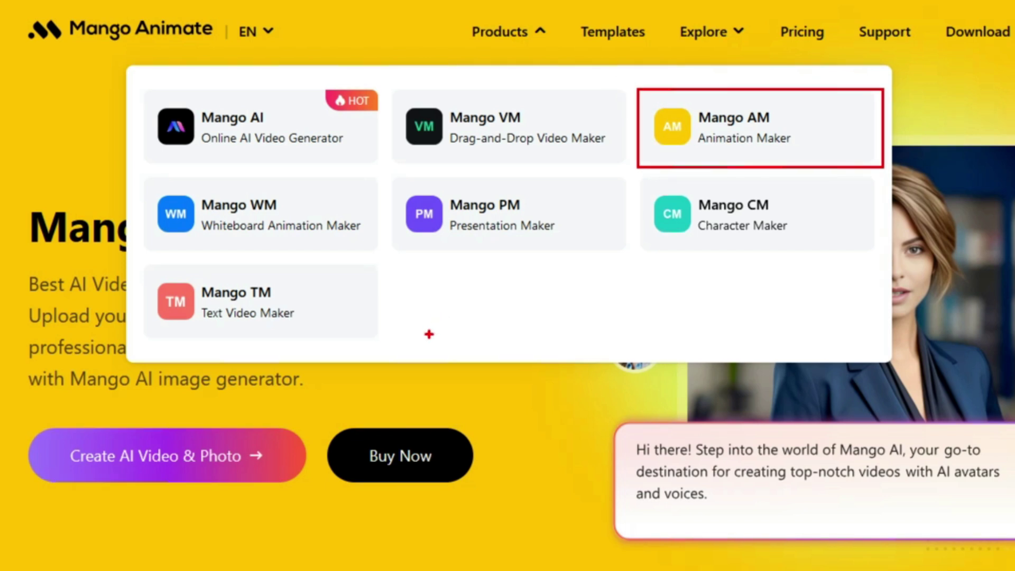
{"action": "left_click_drag", "start_coordinate": [143, 173], "coordinate": [382, 258]}
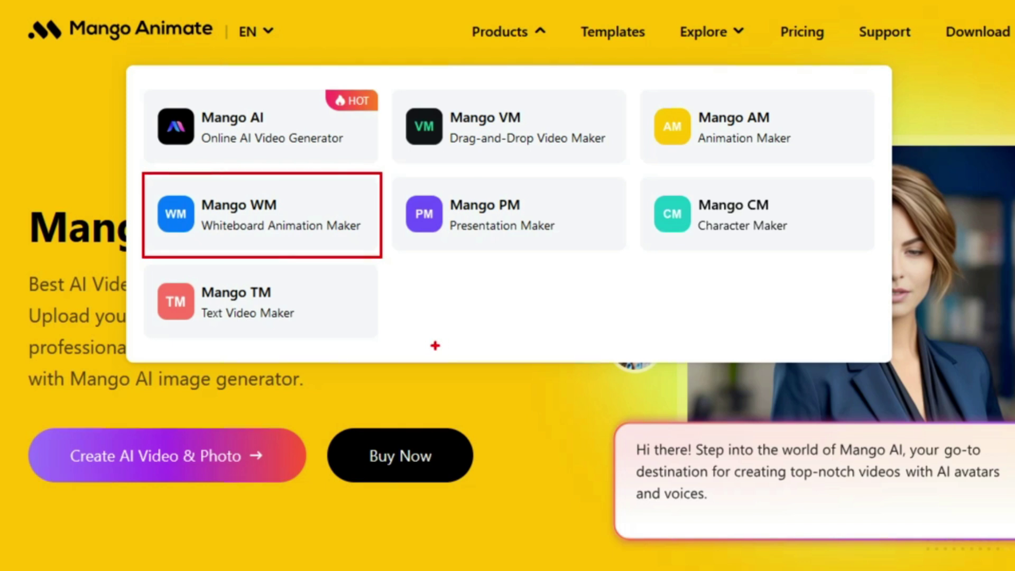
{"action": "left_click_drag", "start_coordinate": [392, 177], "coordinate": [631, 251]}
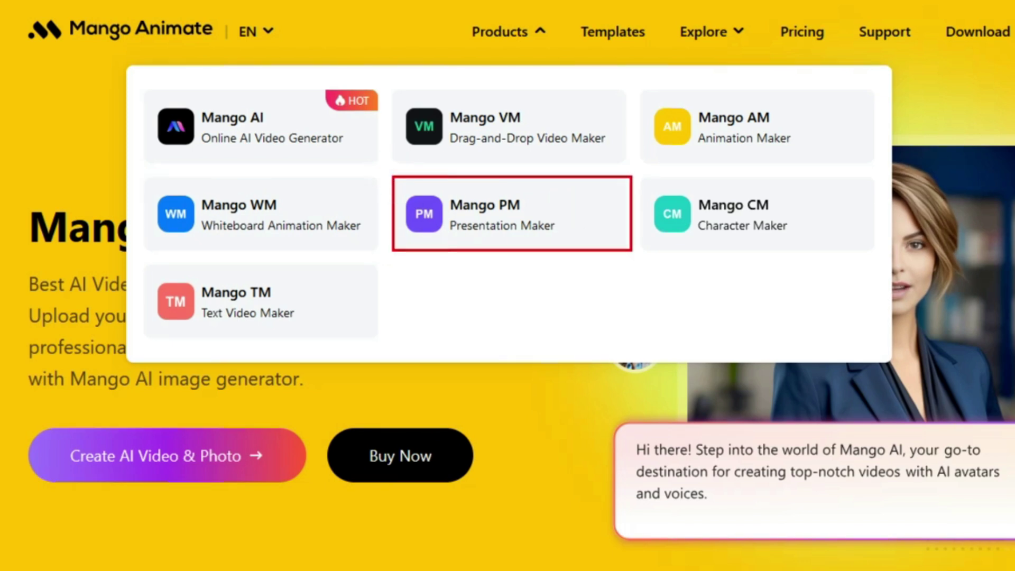
{"action": "left_click_drag", "start_coordinate": [642, 175], "coordinate": [874, 251]}
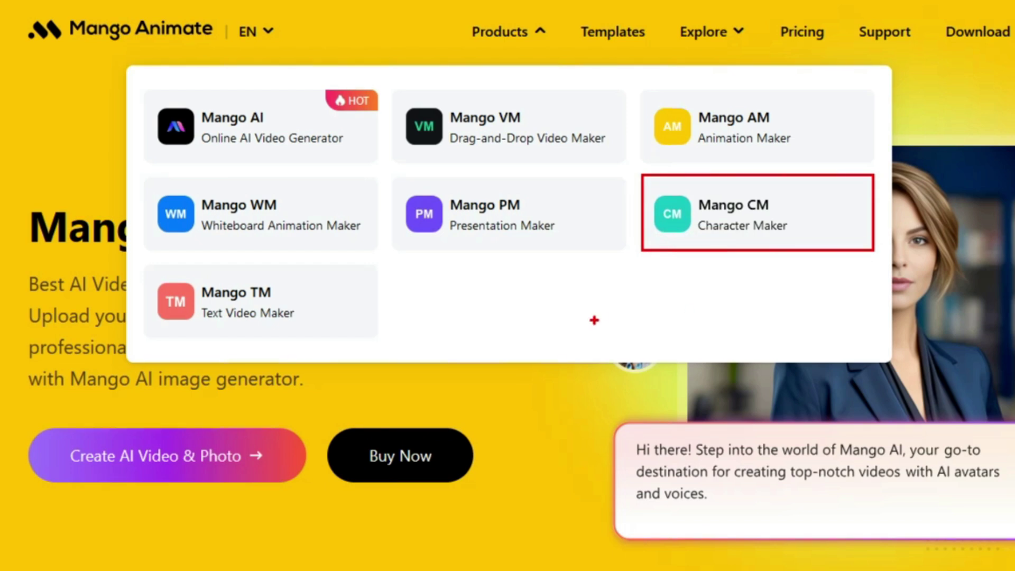
{"action": "left_click_drag", "start_coordinate": [142, 266], "coordinate": [384, 340]}
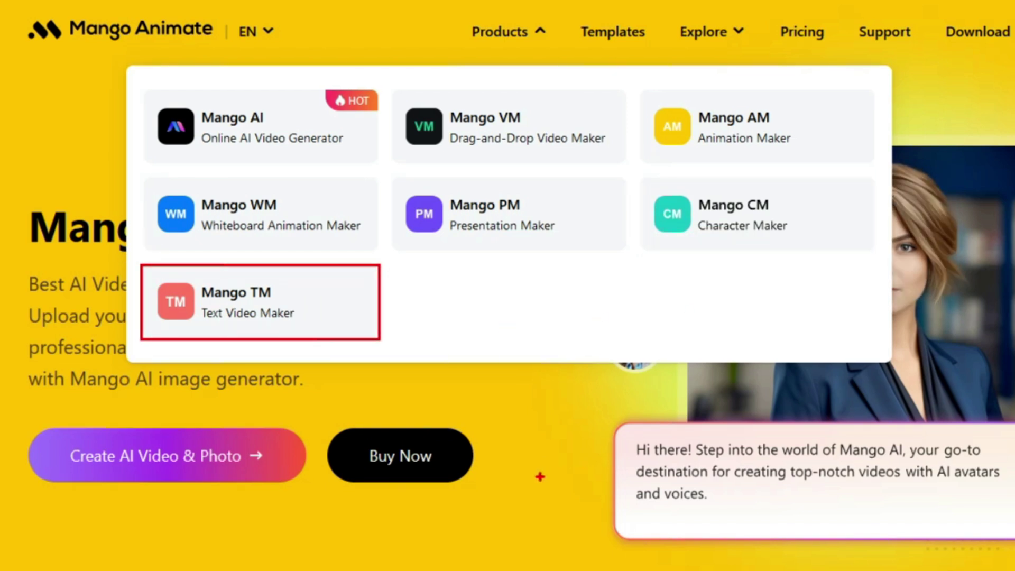
{"action": "left_click_drag", "start_coordinate": [141, 84], "coordinate": [384, 172]}
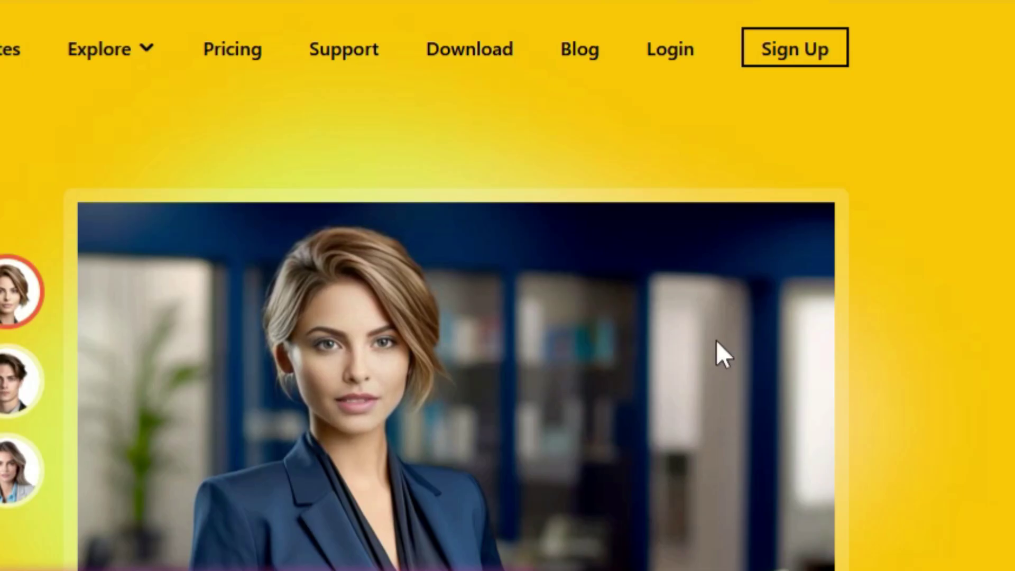
Open the Mango Animate sign-up form and reach the AI video generator's Text to Animation gallery
{"action": "left_click", "coordinate": [789, 56]}
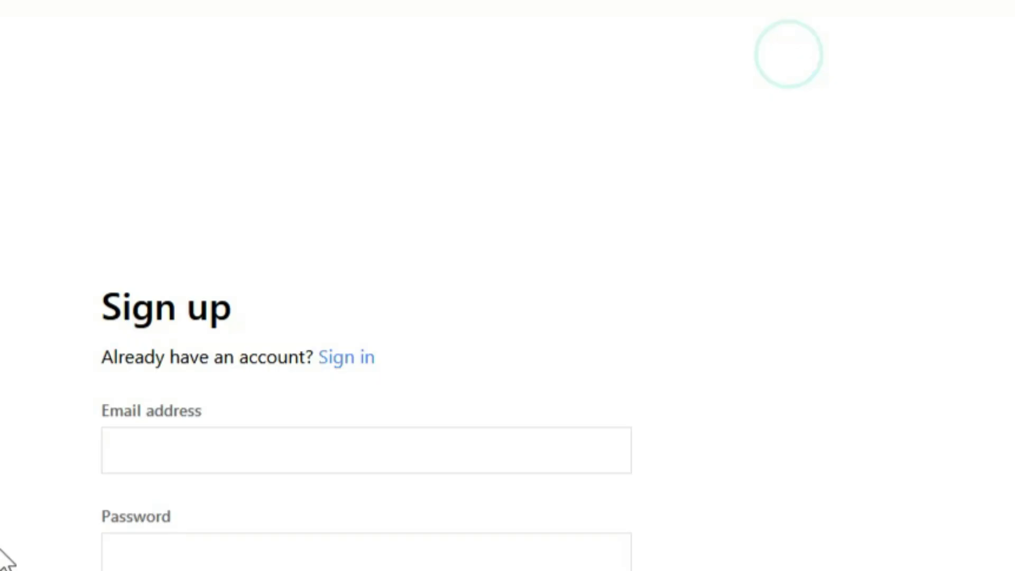
{"action": "mouse_move", "coordinate": [30, 248]}
{"action": "left_mouse_down"}
{"action": "mouse_move", "coordinate": [657, 570]}
{"action": "mouse_move", "coordinate": [683, 570]}
{"action": "left_mouse_up"}
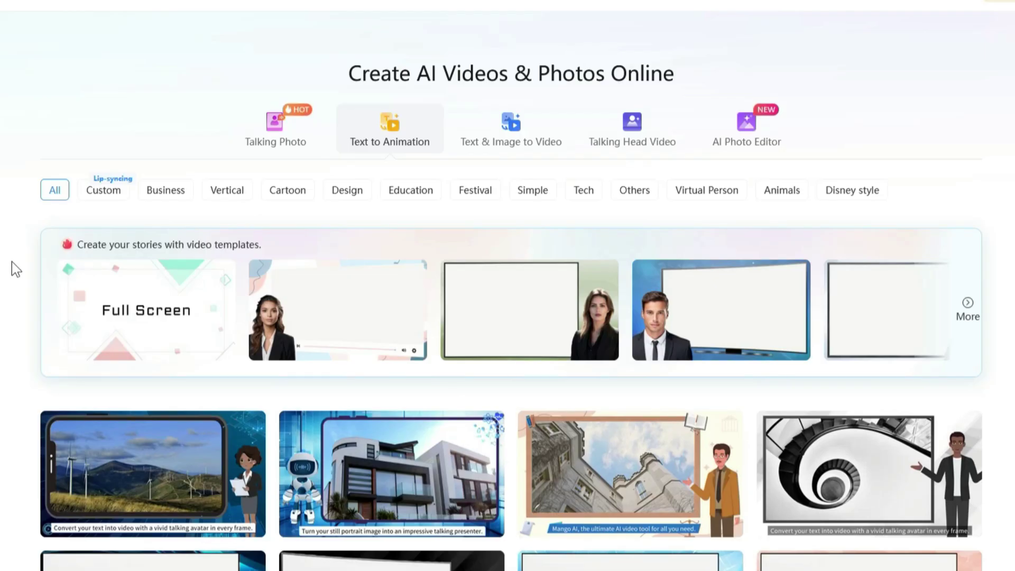
Filter the Text to Animation gallery to show only the lip-syncing Custom templates
{"action": "scroll", "coordinate": [12, 261], "scroll_direction": "down", "scroll_amount": 3}
{"action": "scroll", "coordinate": [15, 268], "scroll_direction": "down", "scroll_amount": 10}
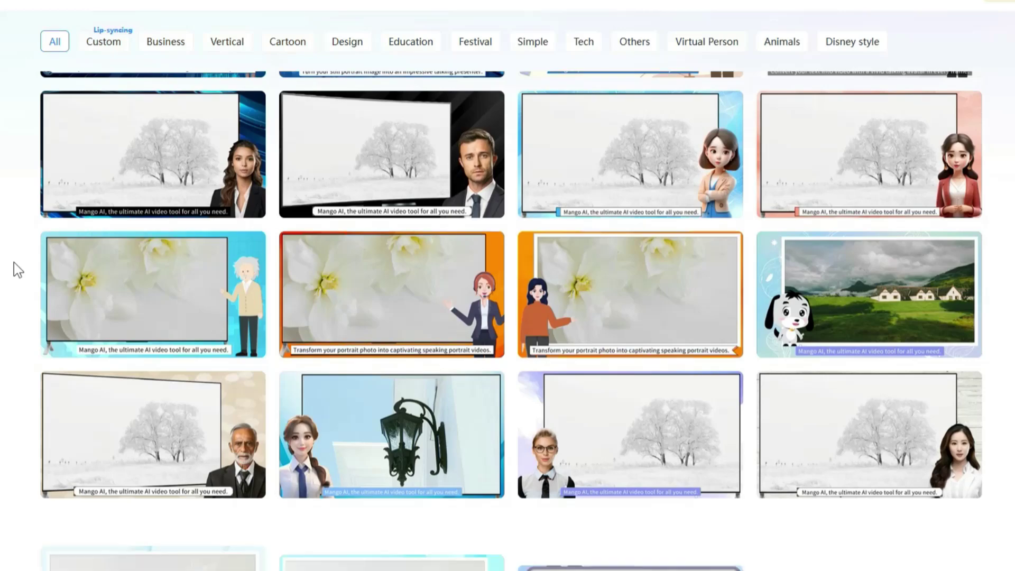
{"action": "scroll", "coordinate": [93, 276], "scroll_direction": "up", "scroll_amount": 10}
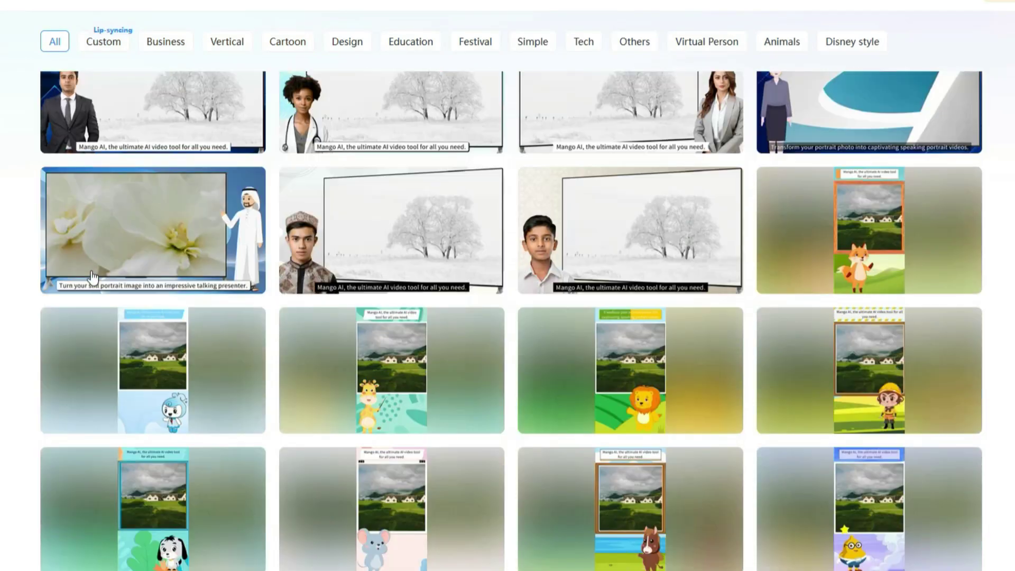
{"action": "scroll", "coordinate": [93, 276], "scroll_direction": "up", "scroll_amount": 15}
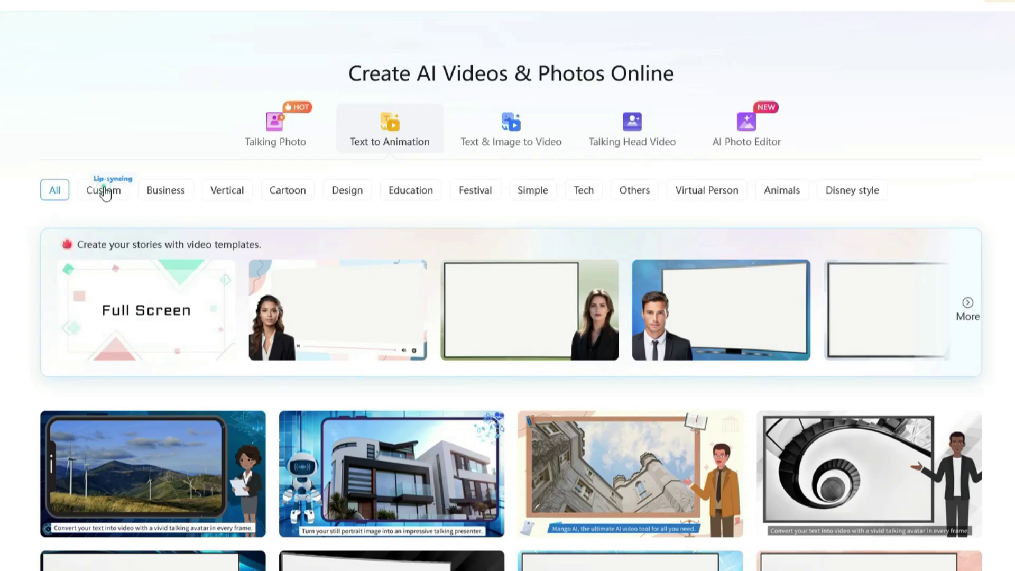
{"action": "left_click", "coordinate": [106, 194]}
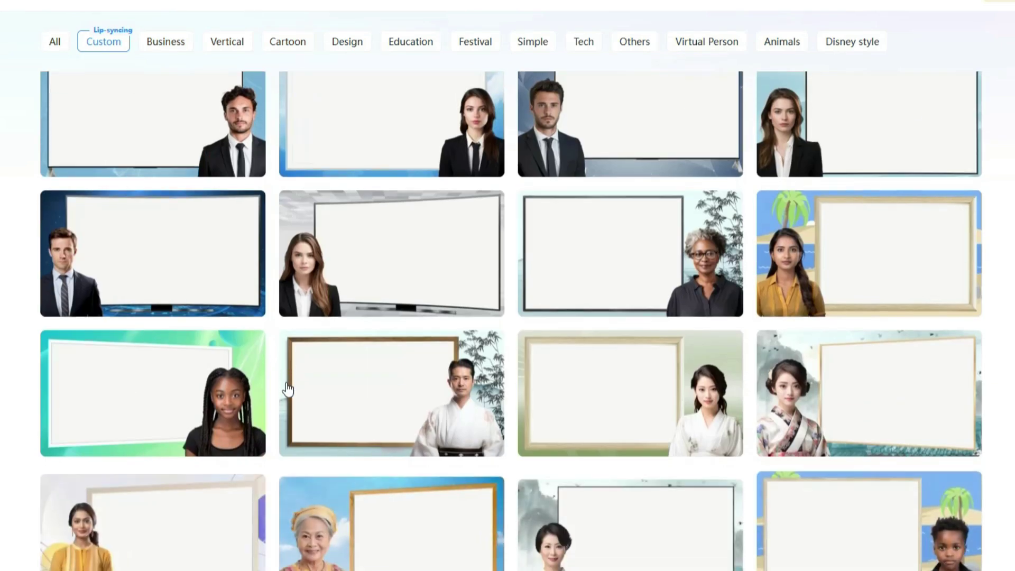
{"action": "scroll", "coordinate": [288, 390], "scroll_direction": "down", "scroll_amount": 7}
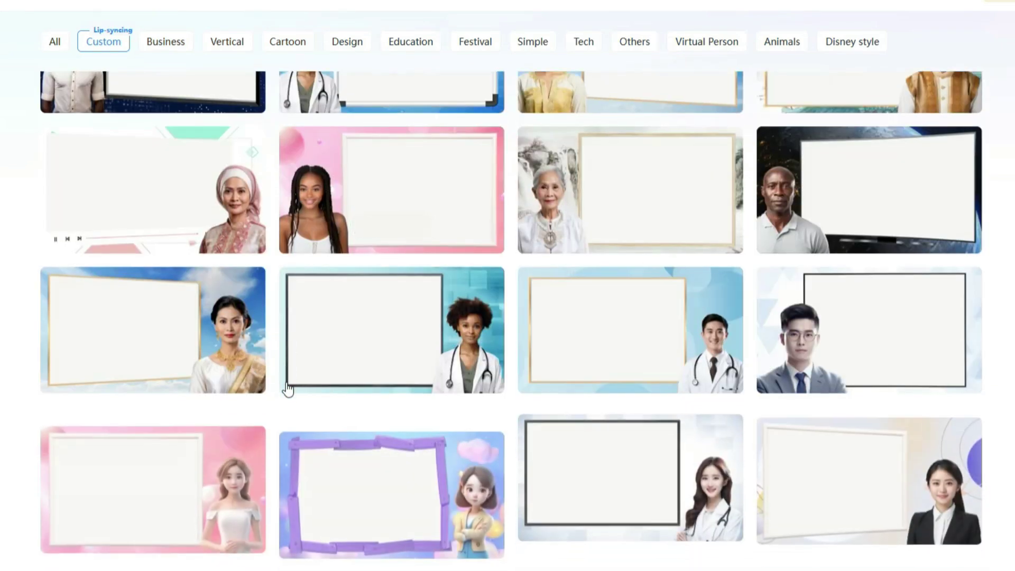
{"action": "scroll", "coordinate": [287, 383], "scroll_direction": "down", "scroll_amount": 2}
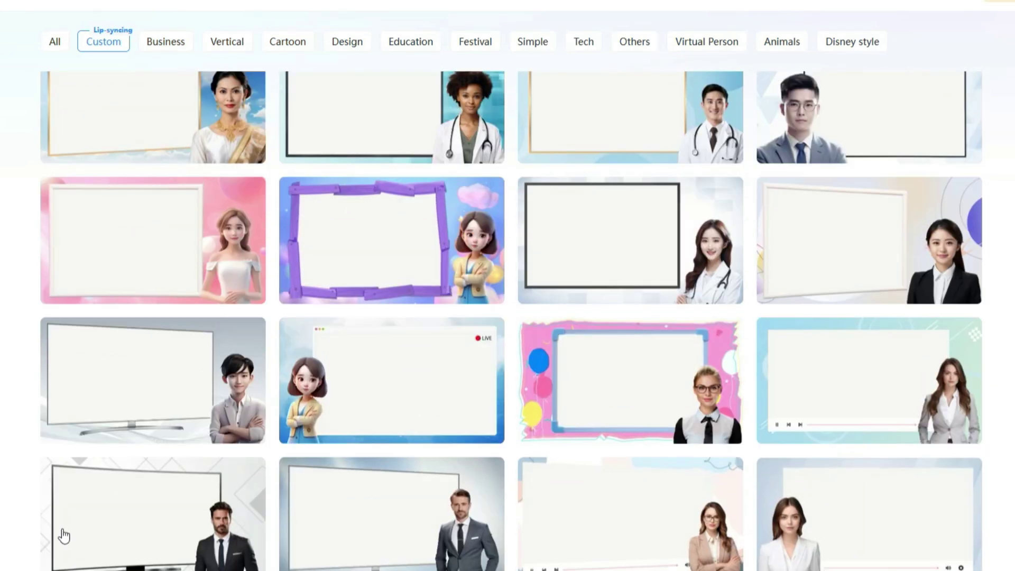
Create a new video from the purple wooden-frame cartoon template
{"action": "mouse_move", "coordinate": [386, 235]}
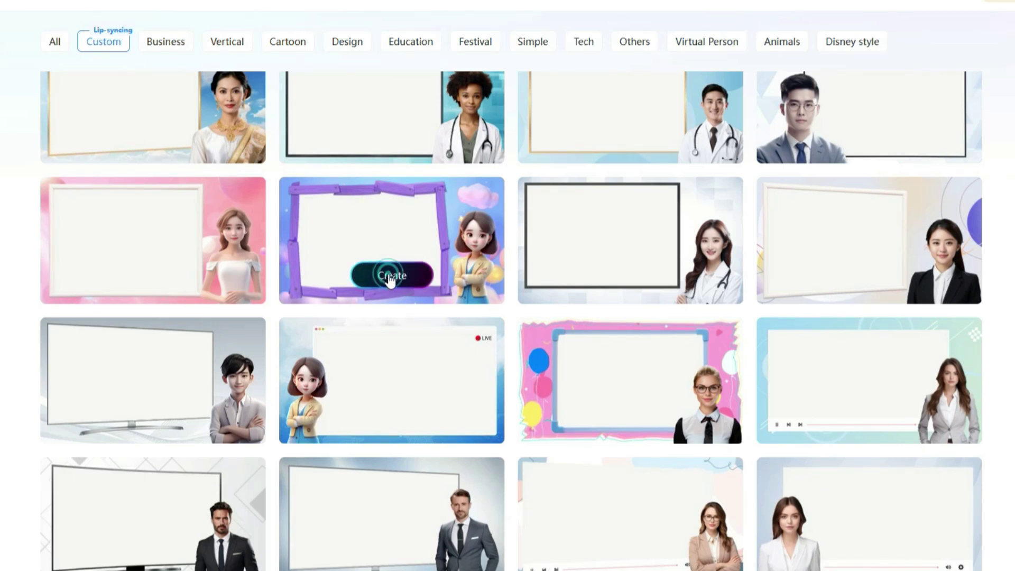
{"action": "left_click", "coordinate": [392, 279]}
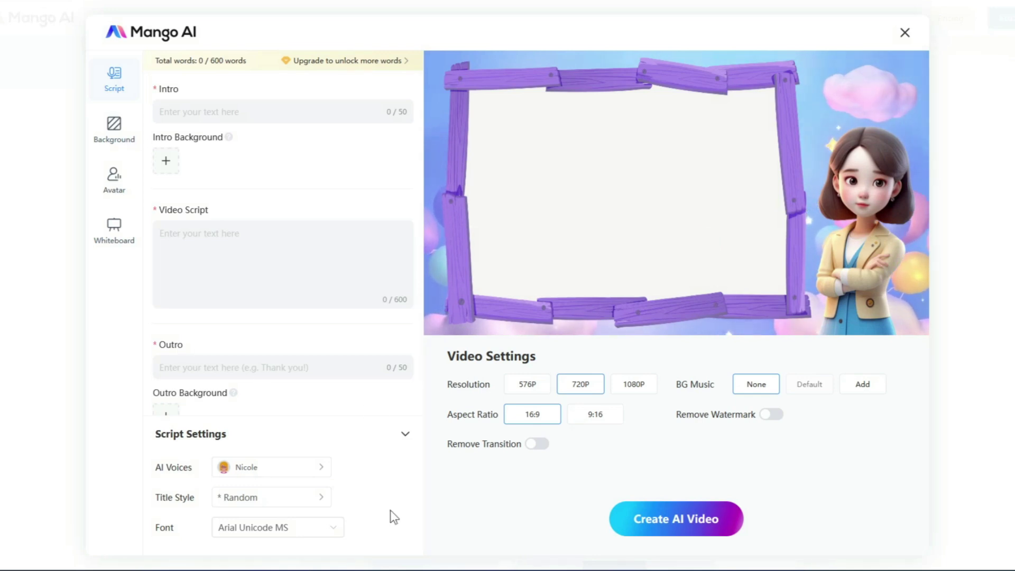
Paste 'How to Run a YouTube Channel with AI.' as the Intro title, then select ChatGPT's guide text
{"action": "mouse_move", "coordinate": [228, 137]}
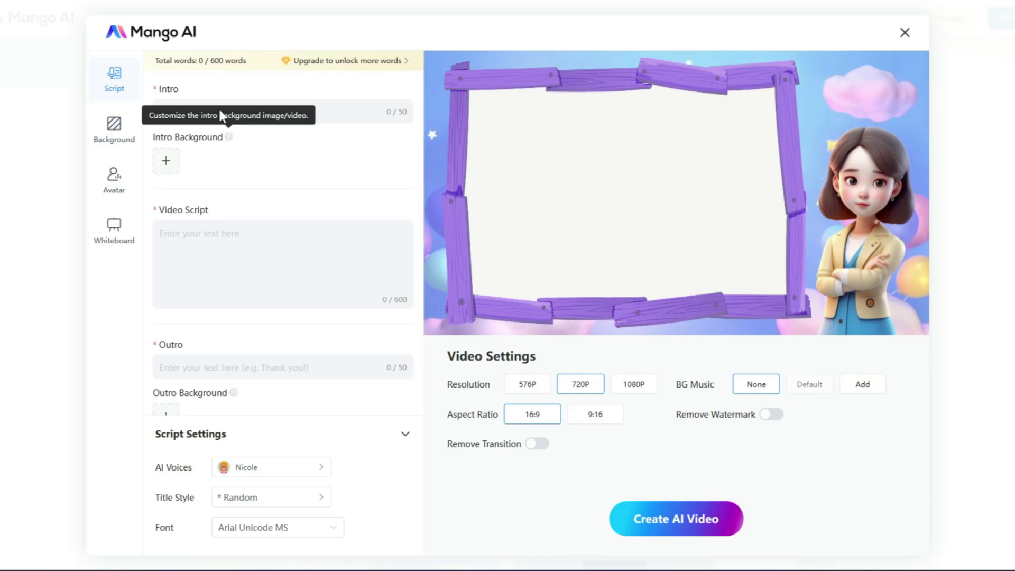
{"action": "left_click", "coordinate": [328, 108]}
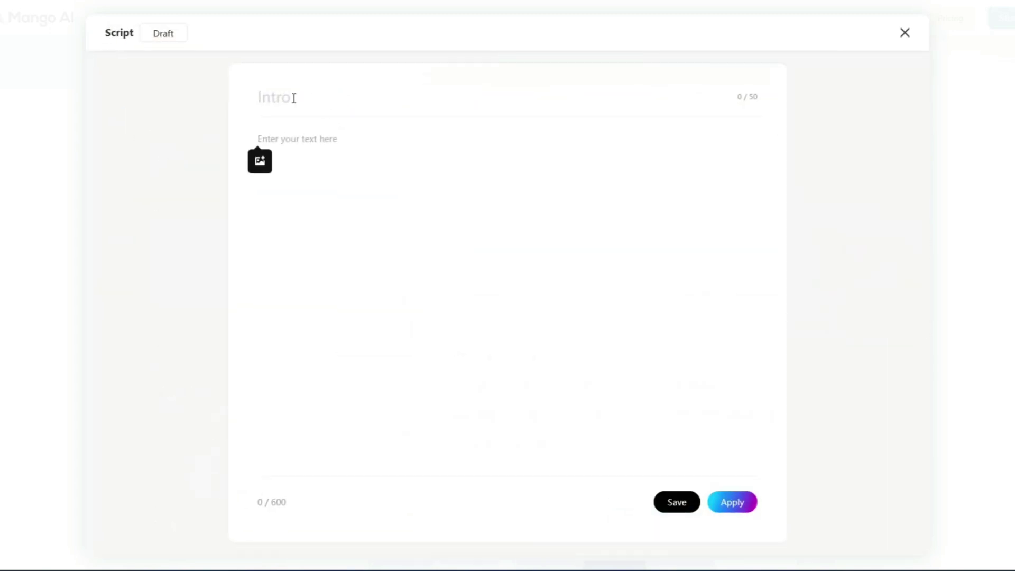
{"action": "left_click", "coordinate": [323, 105]}
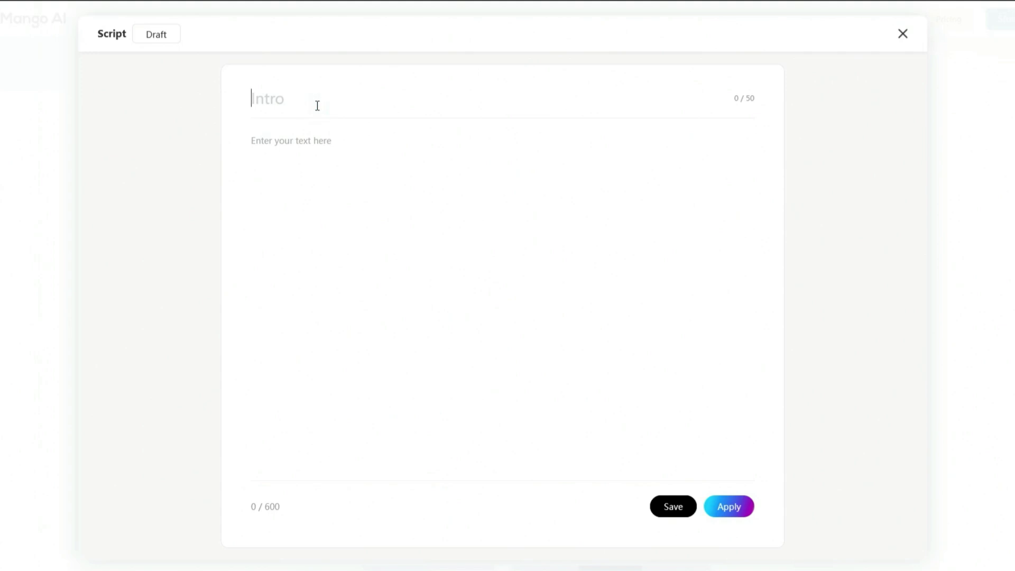
{"action": "type", "text": "How to Run a YouTube Channel with AI."}
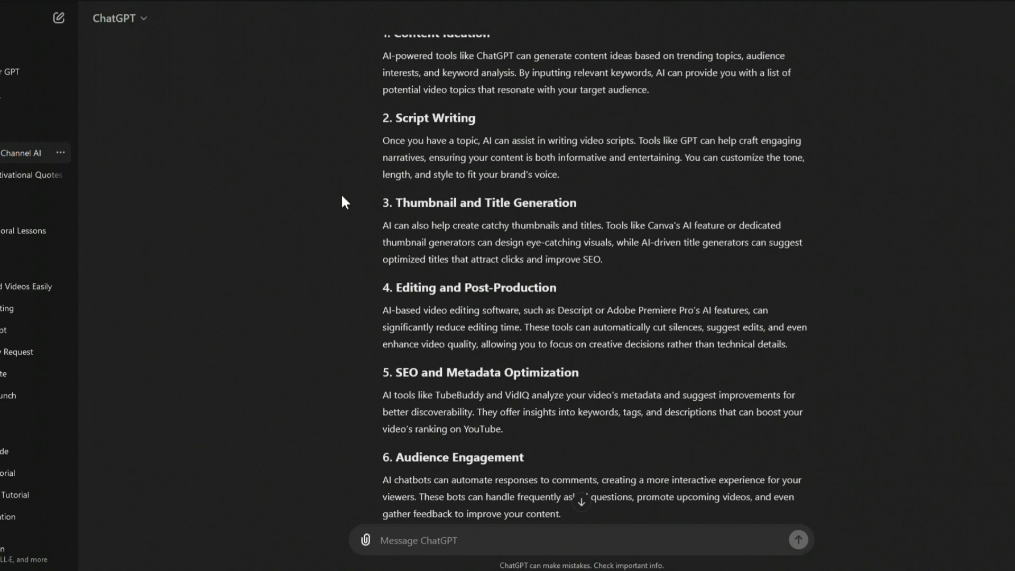
{"action": "scroll", "coordinate": [404, 248], "scroll_direction": "up", "scroll_amount": 3}
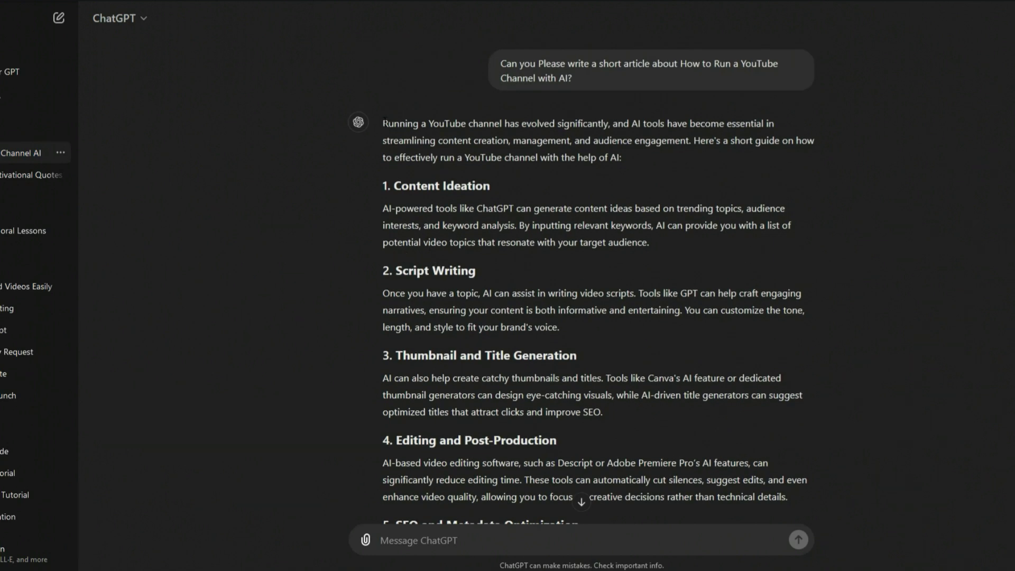
{"action": "left_click_drag", "start_coordinate": [384, 121], "coordinate": [501, 294]}
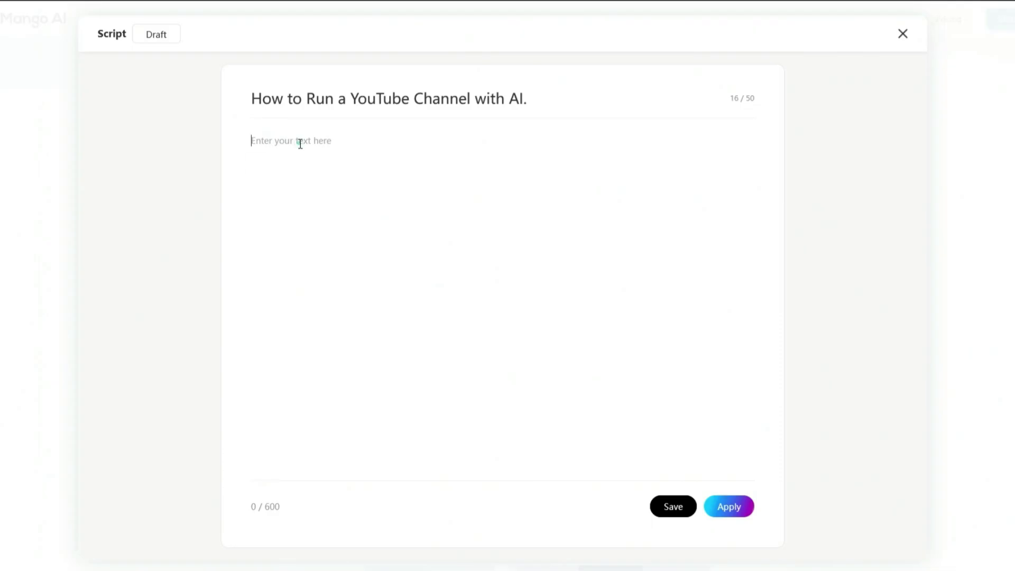
Paste the ChatGPT YouTube guide into the Video Script (541 of 600 words) and apply it
{"action": "key", "text": "ctrl+v"}
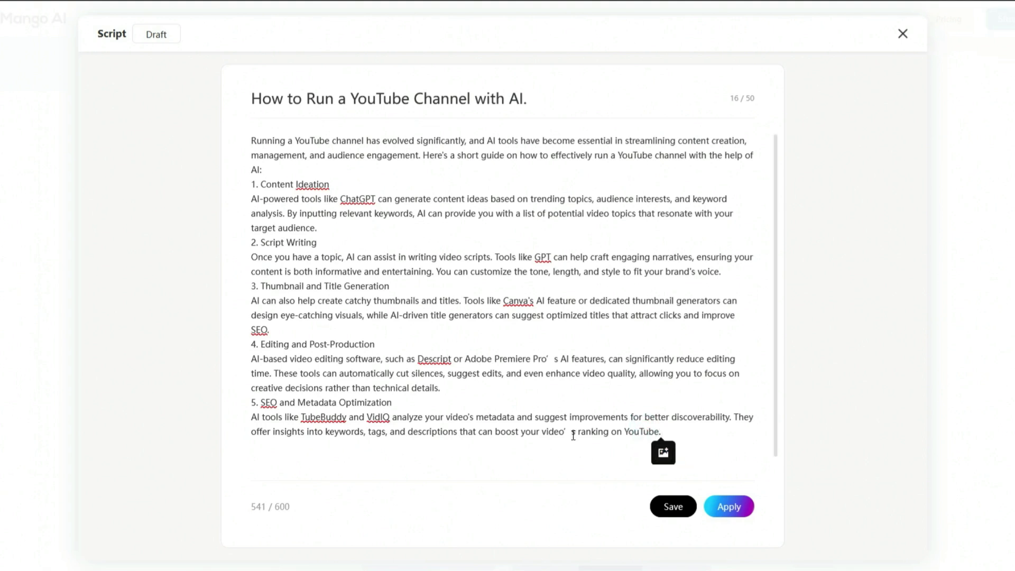
{"action": "left_click", "coordinate": [729, 508]}
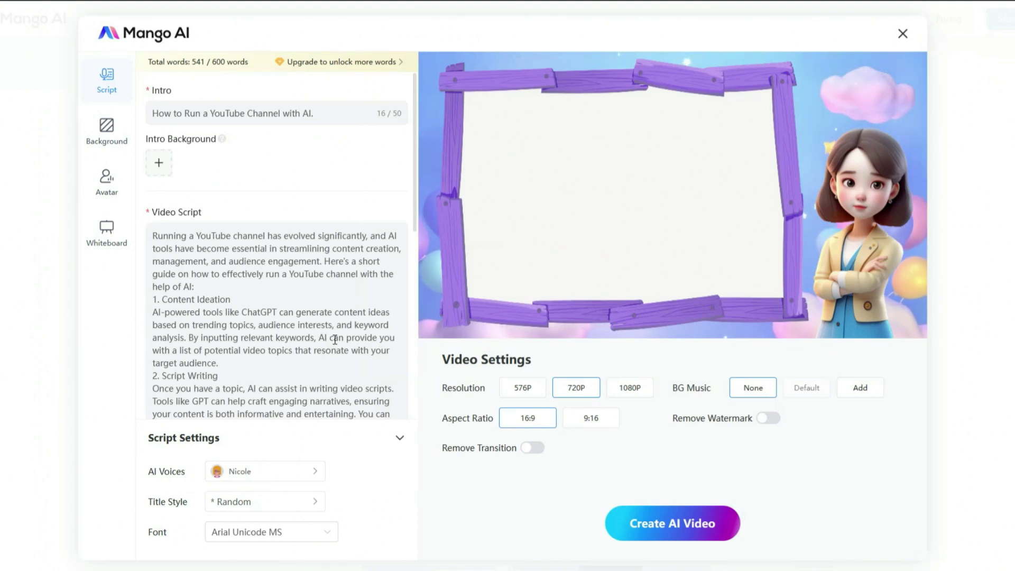
Set the Outro Background to the orange-red backdrop thumbnail and confirm
{"action": "scroll", "coordinate": [330, 365], "scroll_direction": "down", "scroll_amount": 10}
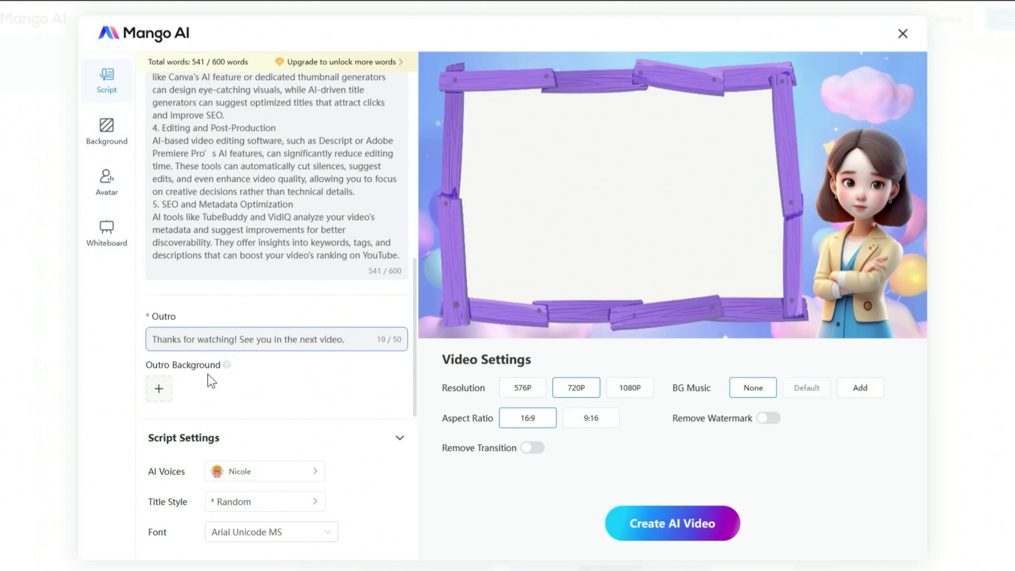
{"action": "left_click", "coordinate": [159, 390]}
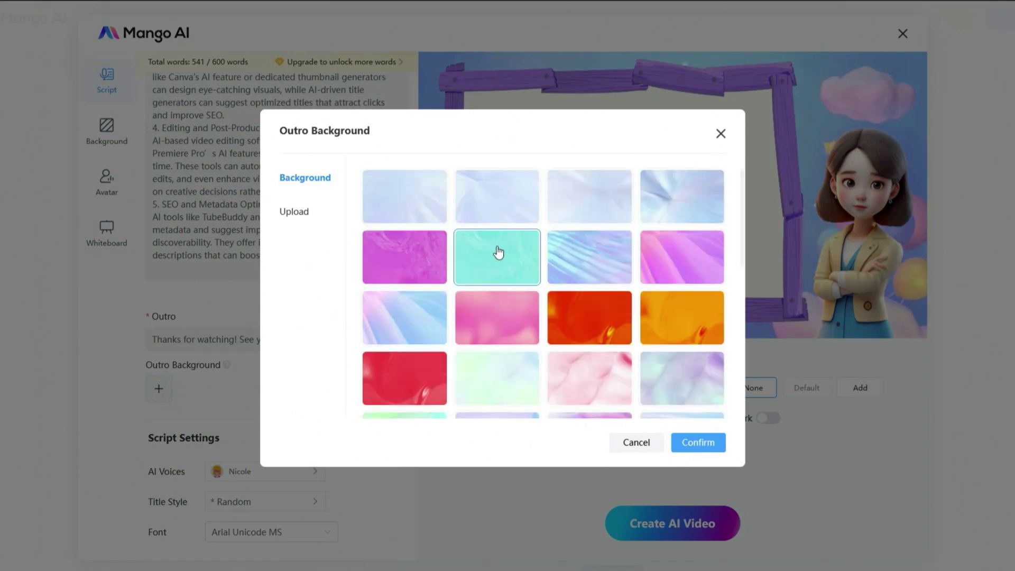
{"action": "scroll", "coordinate": [499, 253], "scroll_direction": "down", "scroll_amount": 3}
{"action": "scroll", "coordinate": [503, 308], "scroll_direction": "up", "scroll_amount": 3}
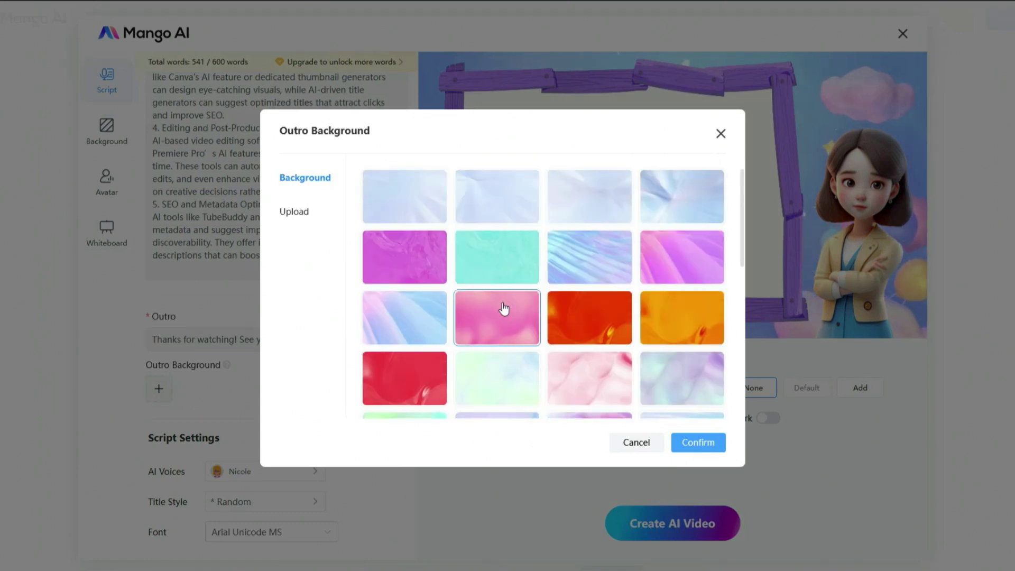
{"action": "left_click", "coordinate": [576, 301]}
{"action": "left_click", "coordinate": [699, 442]}
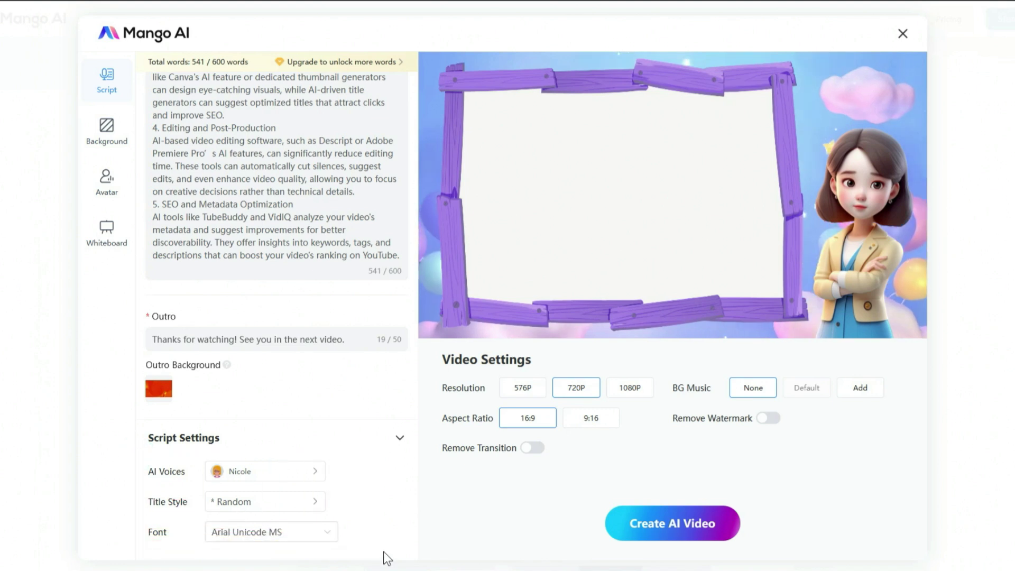
Browse the AwsPolly and ElevenLabs voices to replace the Nicole narration voice with Natasha
{"action": "left_click", "coordinate": [311, 474]}
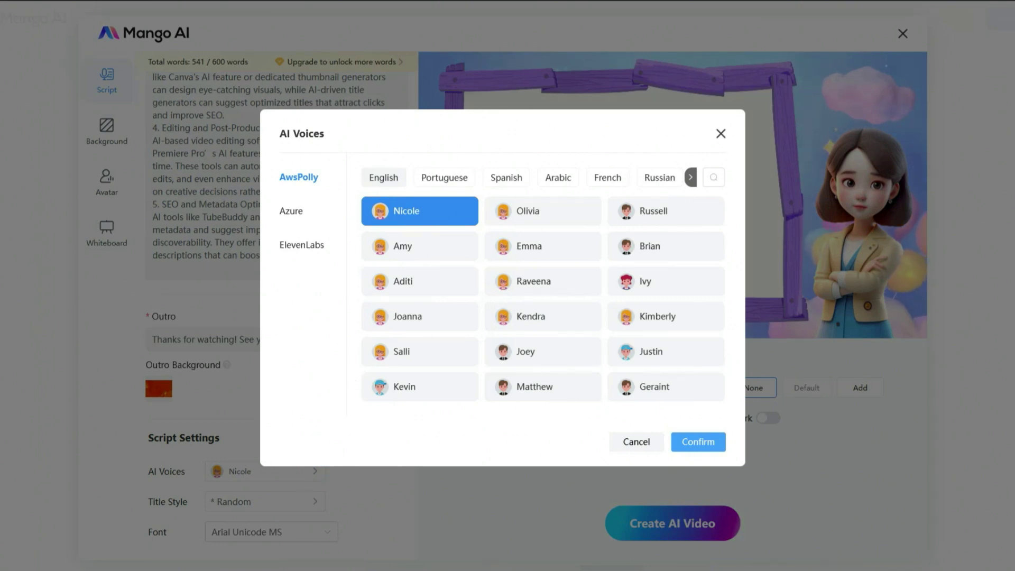
{"action": "left_click_drag", "start_coordinate": [267, 159], "coordinate": [342, 272]}
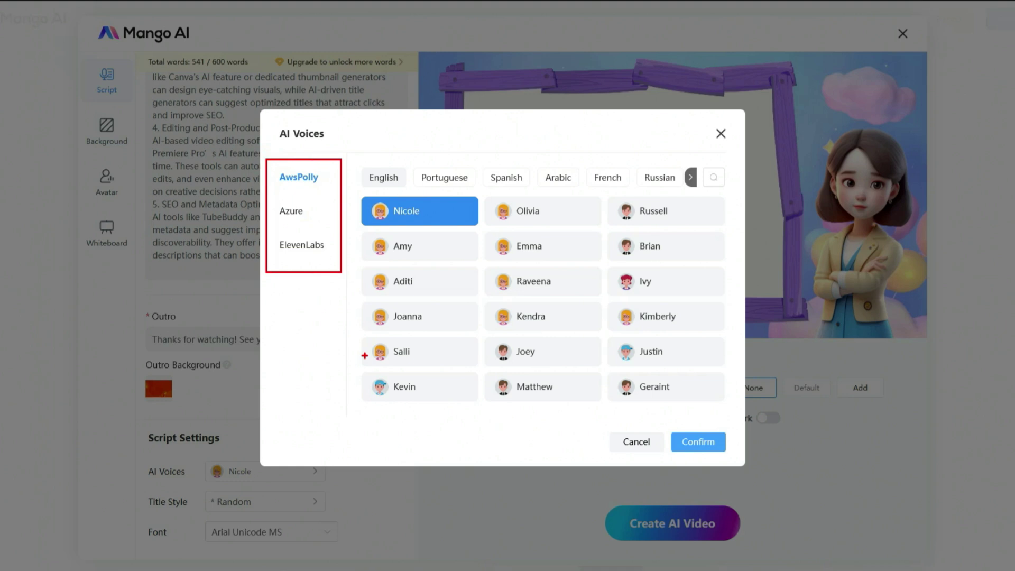
{"action": "key", "text": "Escape"}
{"action": "left_click", "coordinate": [309, 250]}
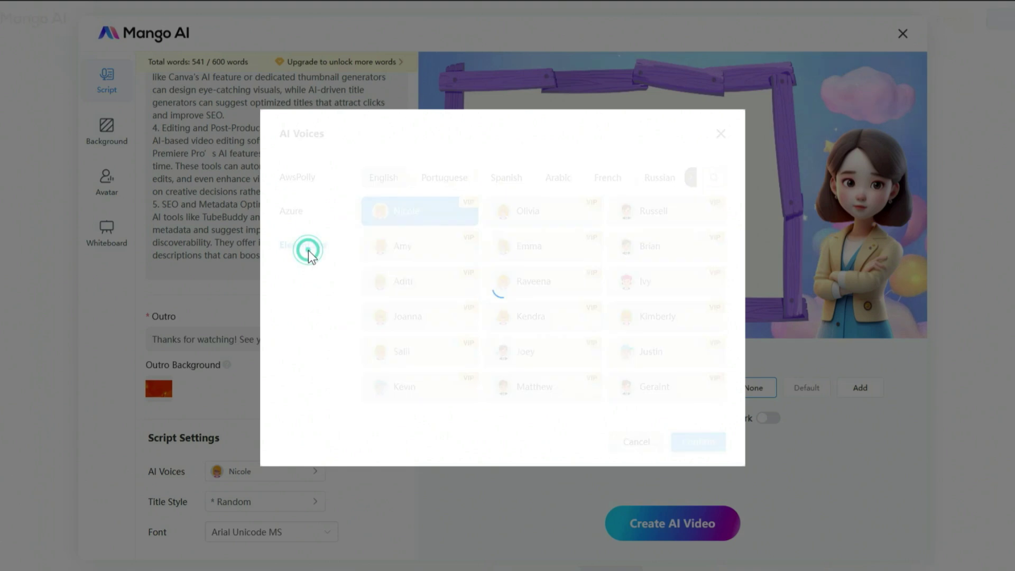
{"action": "scroll", "coordinate": [535, 314], "scroll_direction": "down", "scroll_amount": 2}
{"action": "scroll", "coordinate": [535, 314], "scroll_direction": "down", "scroll_amount": 4}
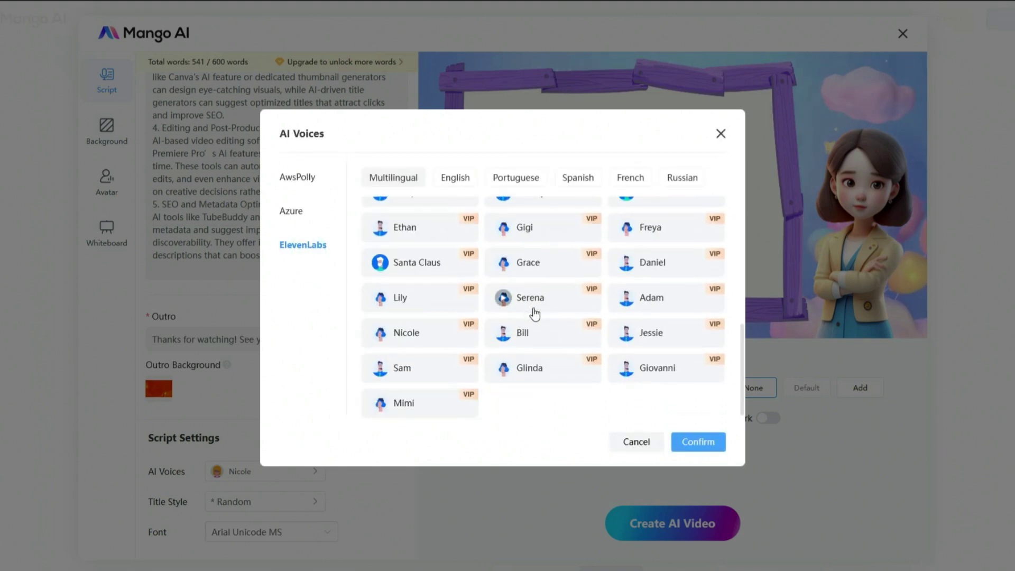
{"action": "scroll", "coordinate": [503, 254], "scroll_direction": "up", "scroll_amount": 5}
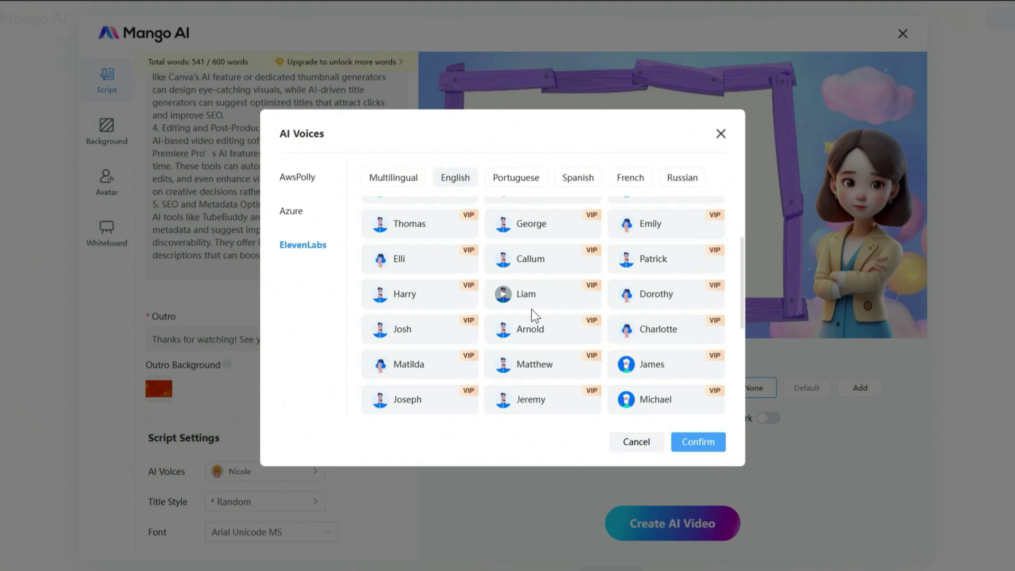
{"action": "scroll", "coordinate": [532, 312], "scroll_direction": "down", "scroll_amount": 5}
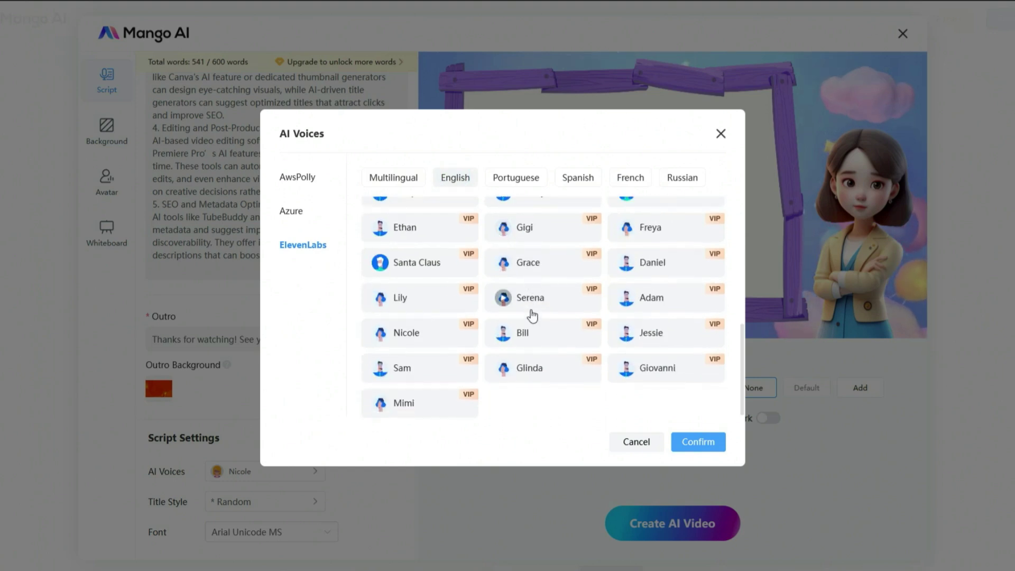
{"action": "scroll", "coordinate": [532, 333], "scroll_direction": "up", "scroll_amount": 8}
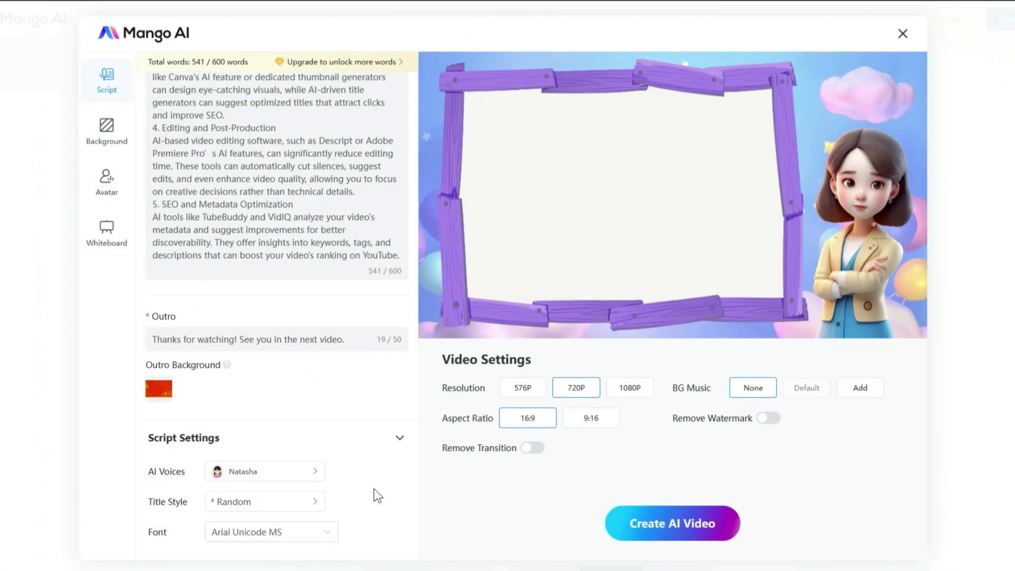
Apply a framed title style and set the title font to Josefin Sans
{"action": "left_click", "coordinate": [308, 501]}
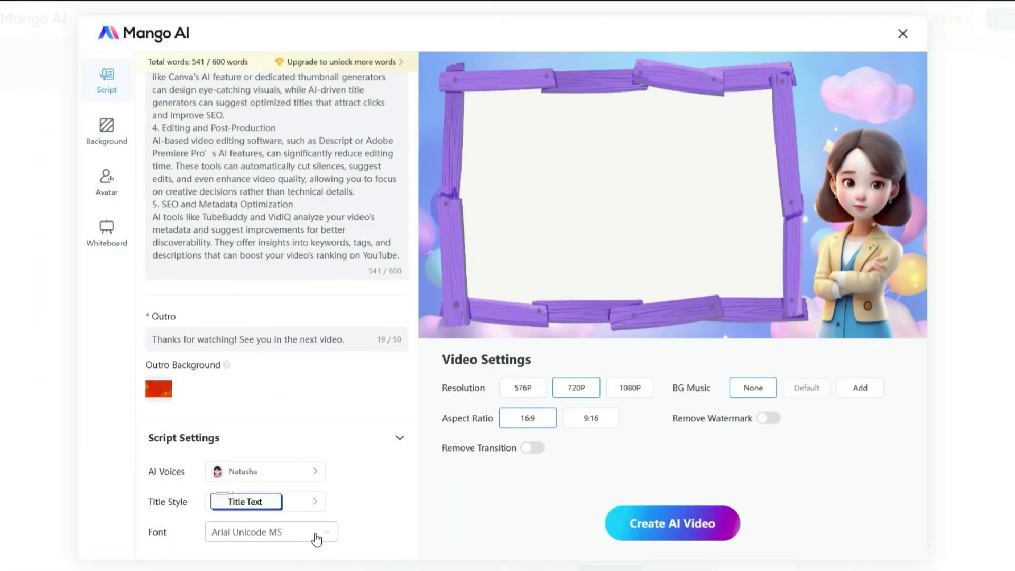
{"action": "left_click", "coordinate": [312, 536]}
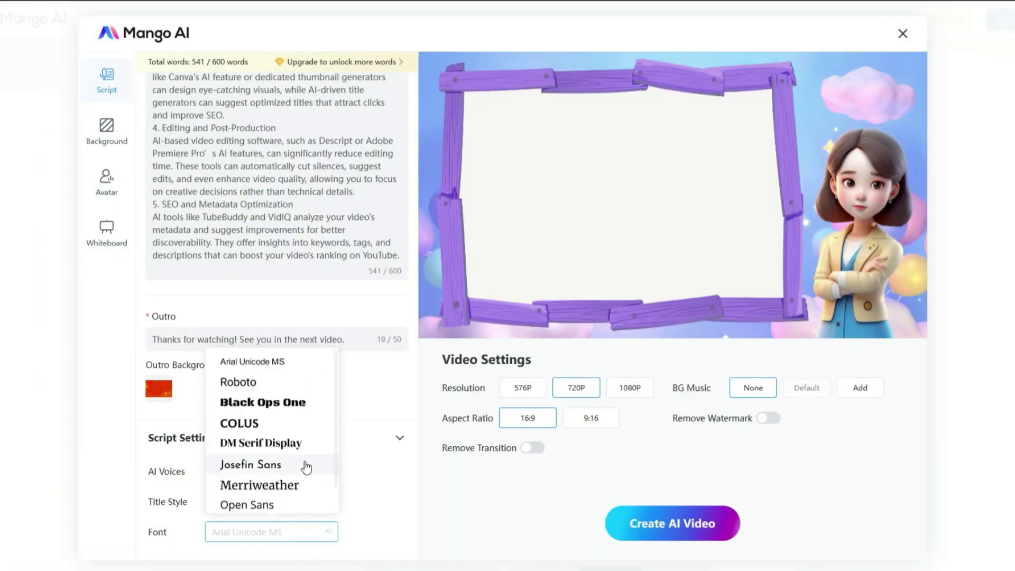
{"action": "left_click", "coordinate": [250, 464]}
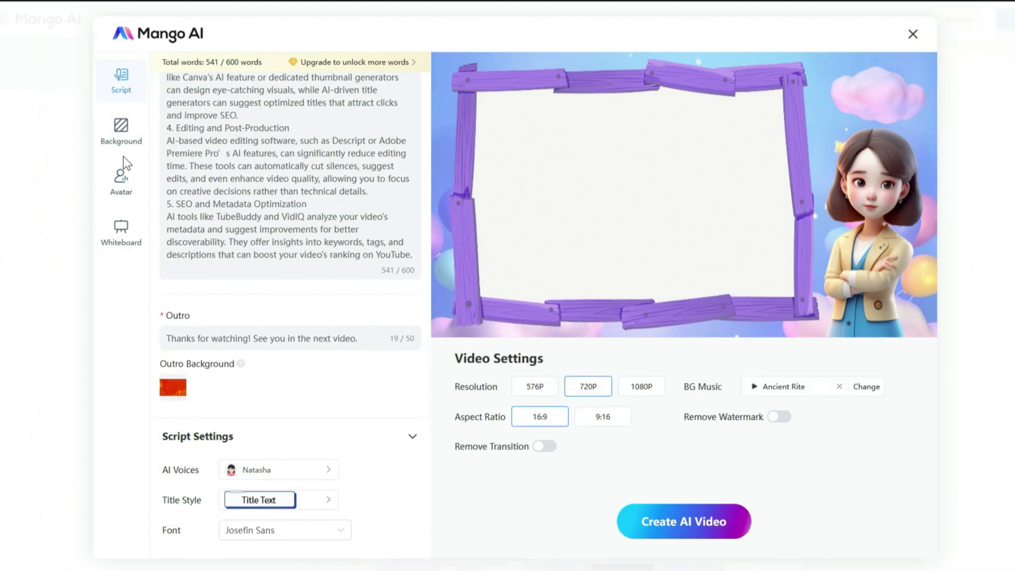
Change the scene background to the orange thumbnail, then show the Photo avatar choices
{"action": "left_click", "coordinate": [117, 132]}
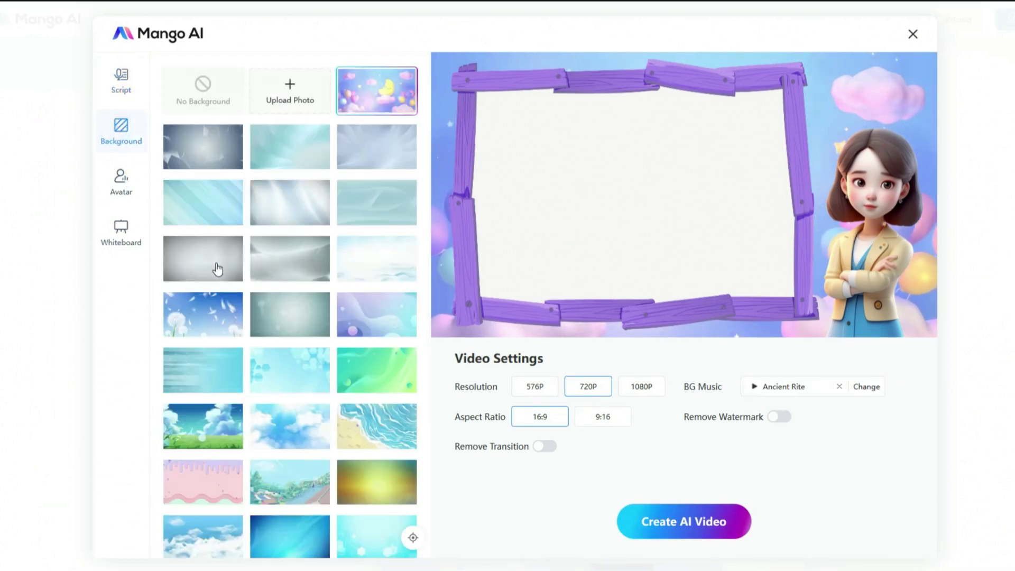
{"action": "scroll", "coordinate": [295, 233], "scroll_direction": "down", "scroll_amount": 6}
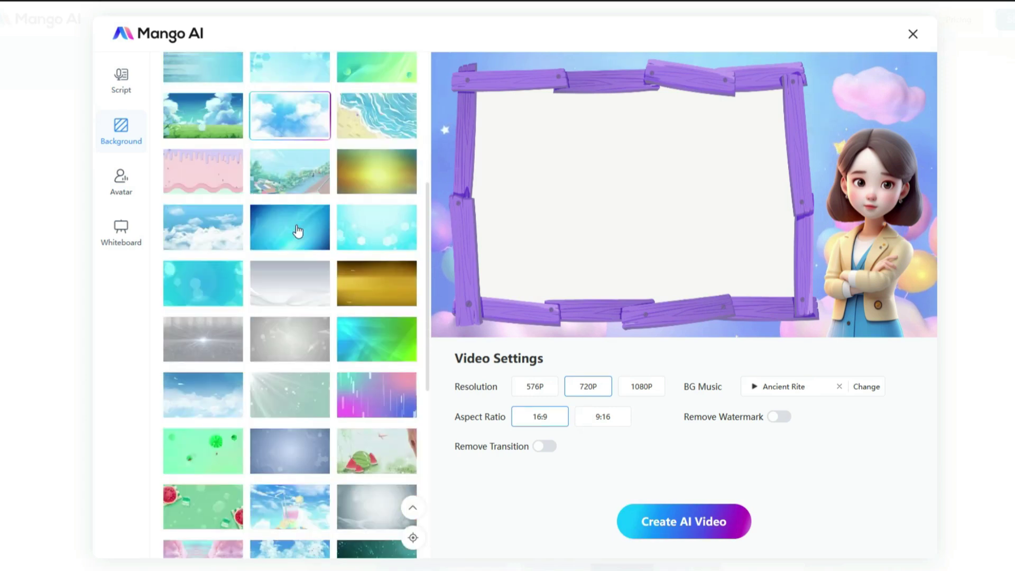
{"action": "scroll", "coordinate": [298, 231], "scroll_direction": "down", "scroll_amount": 8}
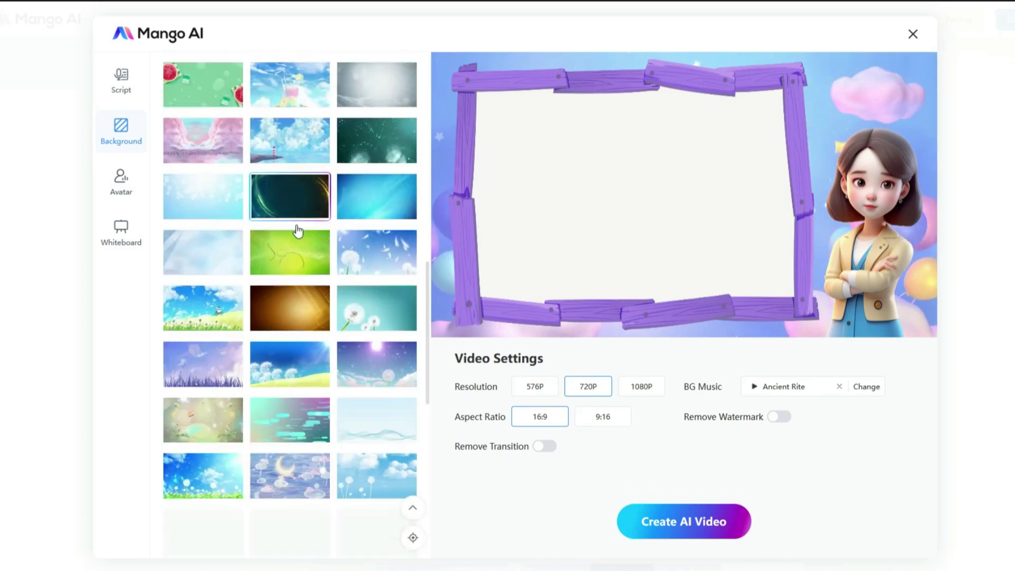
{"action": "scroll", "coordinate": [295, 227], "scroll_direction": "down", "scroll_amount": 10}
{"action": "left_click", "coordinate": [286, 130]}
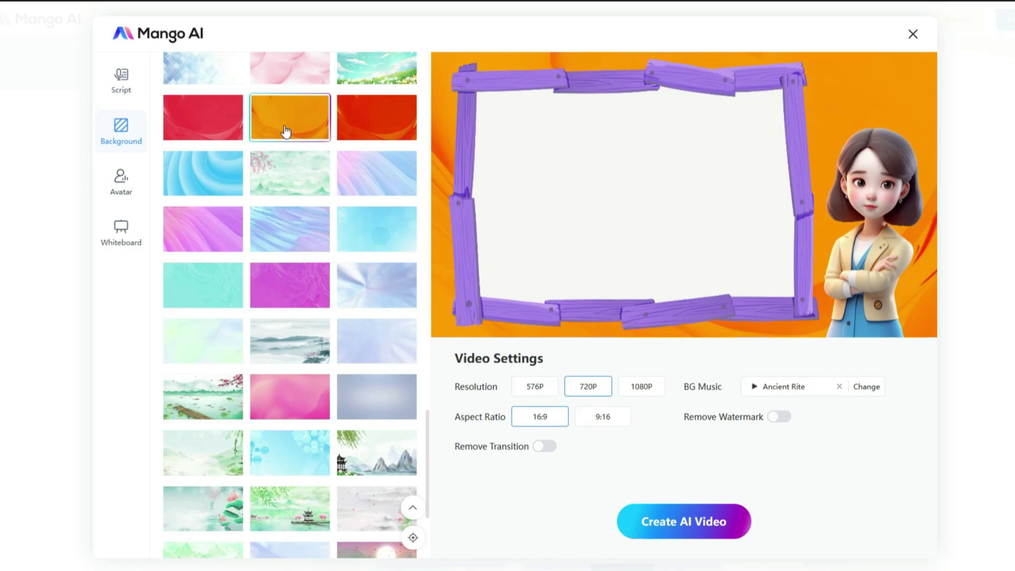
{"action": "left_click", "coordinate": [122, 182]}
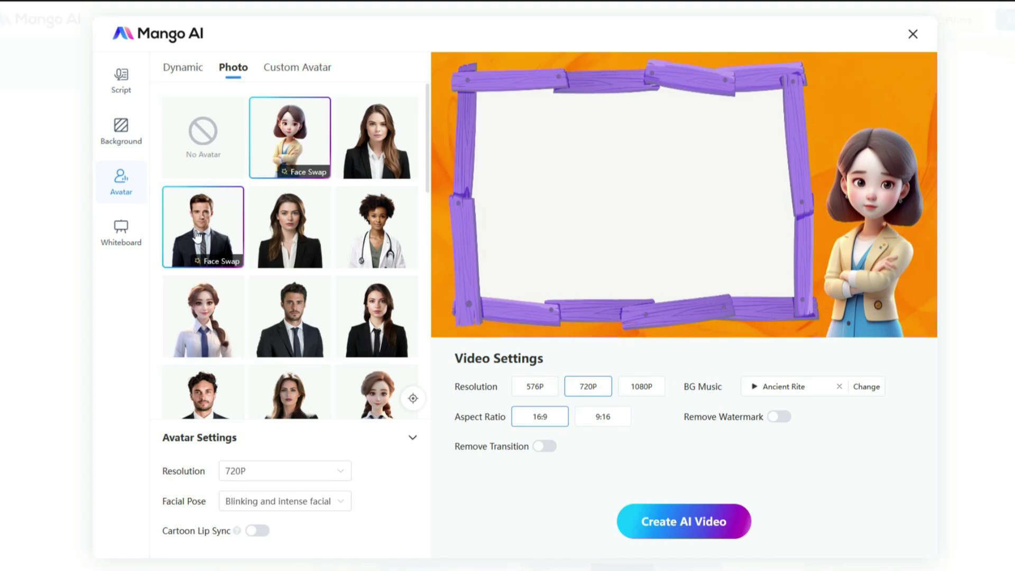
Look through the dynamic, photo and custom avatar tabs, keeping the cartoon woman Photo avatar
{"action": "scroll", "coordinate": [201, 236], "scroll_direction": "down", "scroll_amount": 10}
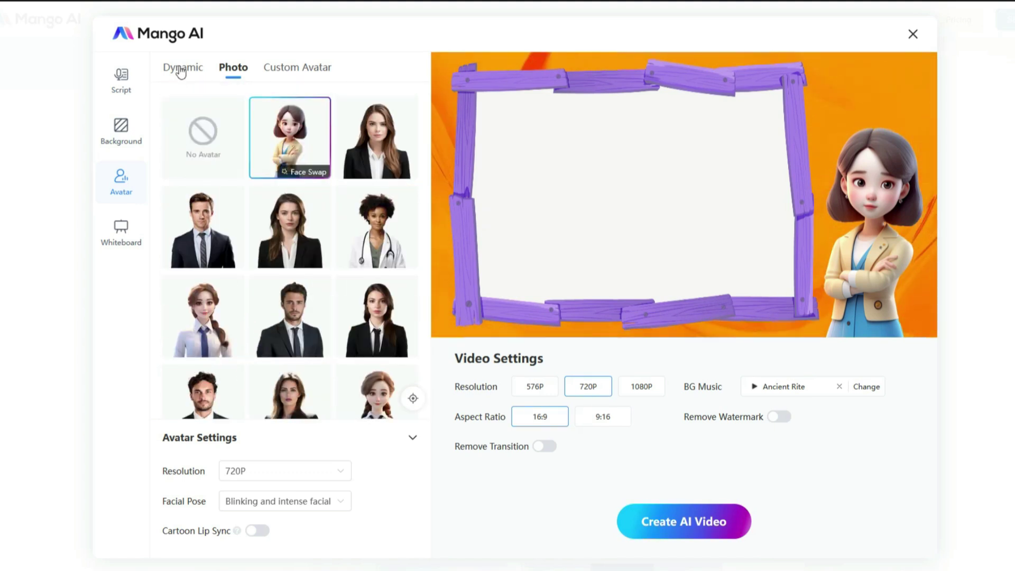
{"action": "left_click", "coordinate": [182, 70]}
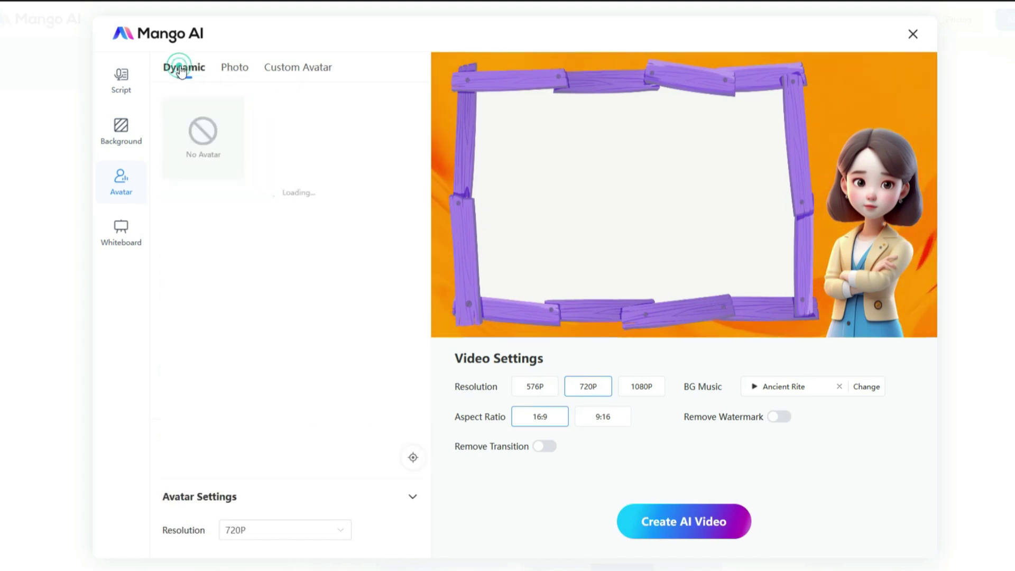
{"action": "left_click", "coordinate": [237, 74]}
{"action": "left_click", "coordinate": [303, 70]}
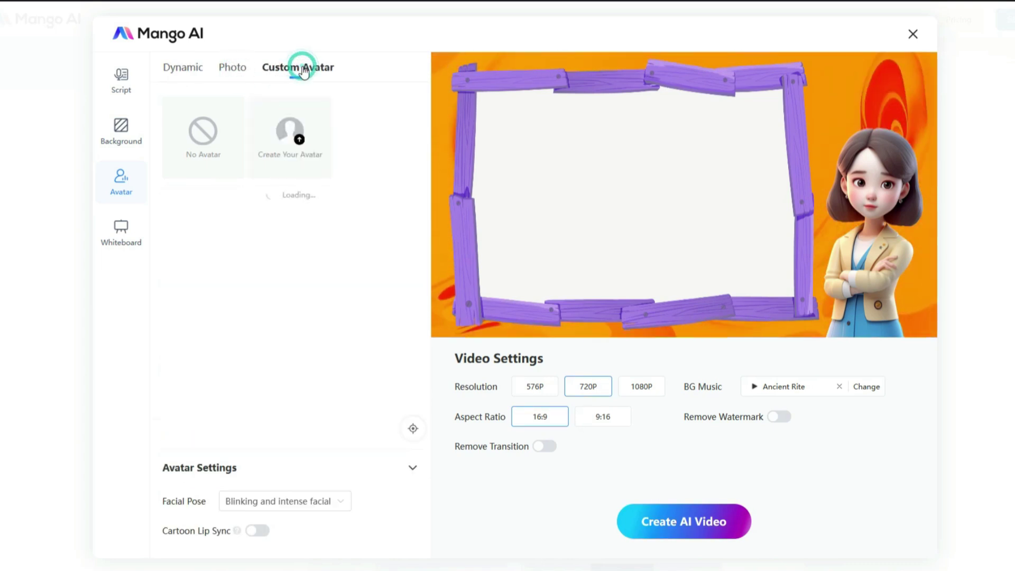
{"action": "left_click", "coordinate": [236, 73]}
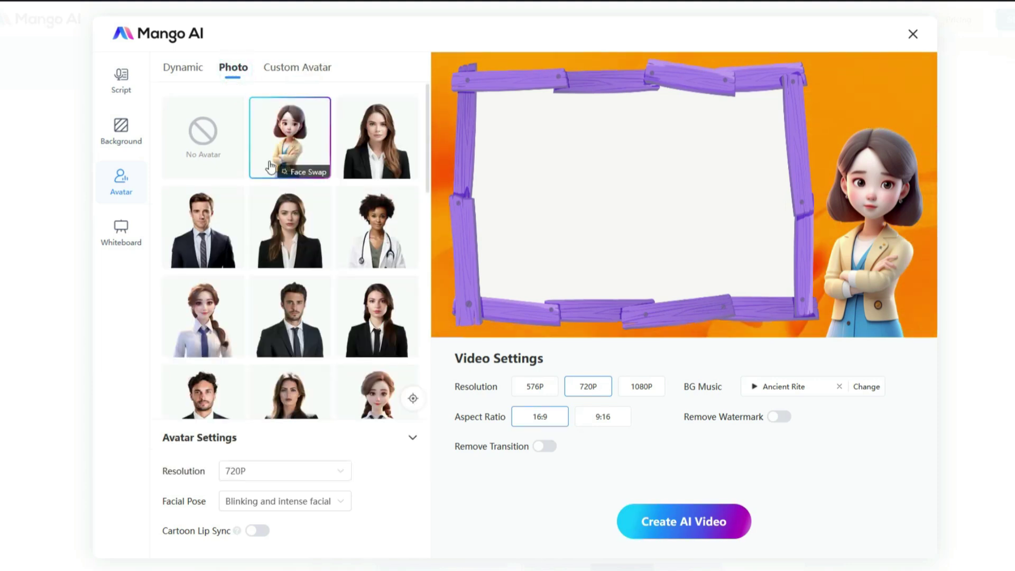
{"action": "scroll", "coordinate": [334, 316], "scroll_direction": "down", "scroll_amount": 5}
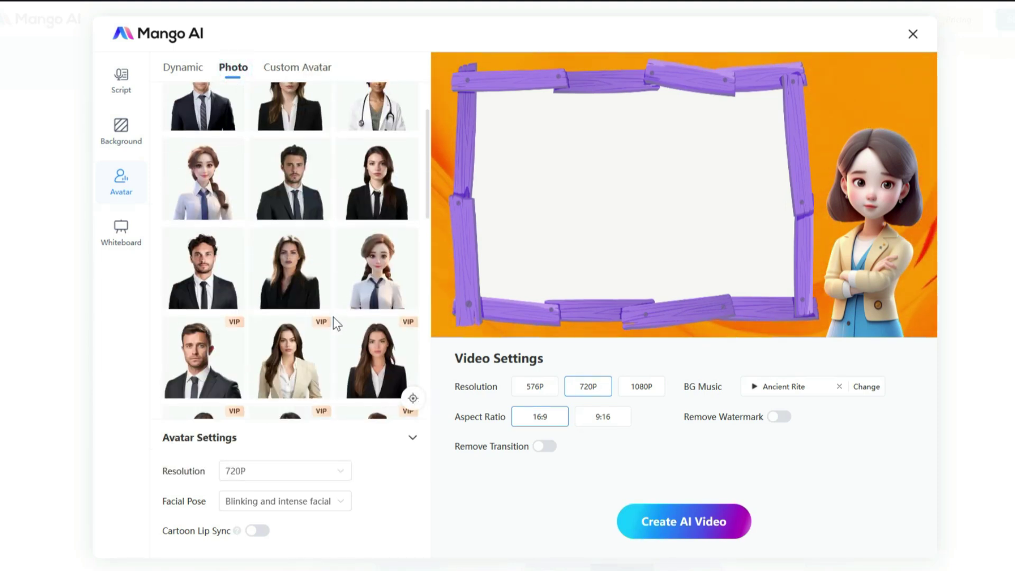
{"action": "scroll", "coordinate": [333, 316], "scroll_direction": "up", "scroll_amount": 3}
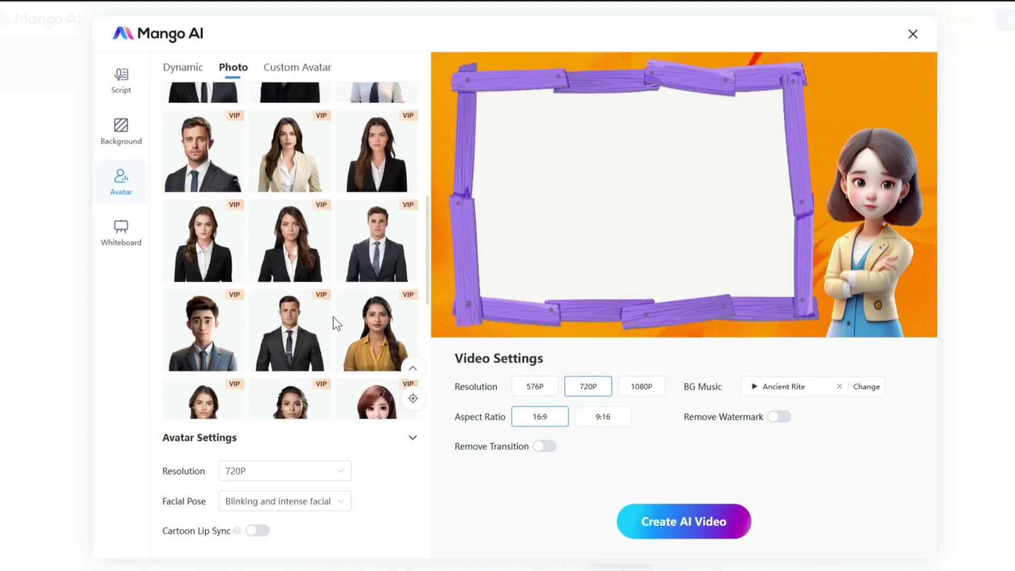
{"action": "scroll", "coordinate": [333, 316], "scroll_direction": "up", "scroll_amount": 2}
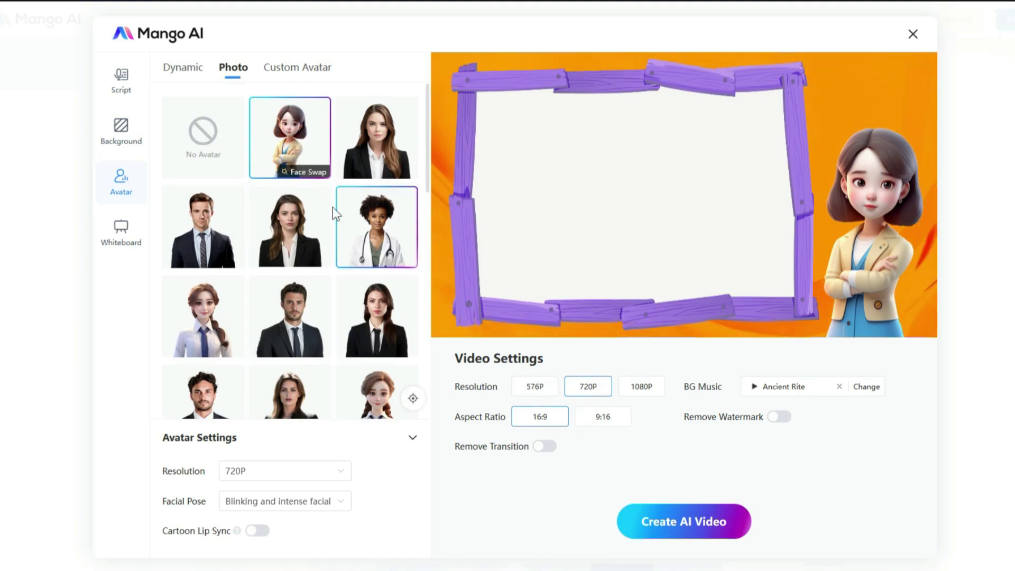
Face-swap the cartoon woman avatar using an uploaded photo, then nudge it slightly up-left
{"action": "left_click", "coordinate": [305, 173]}
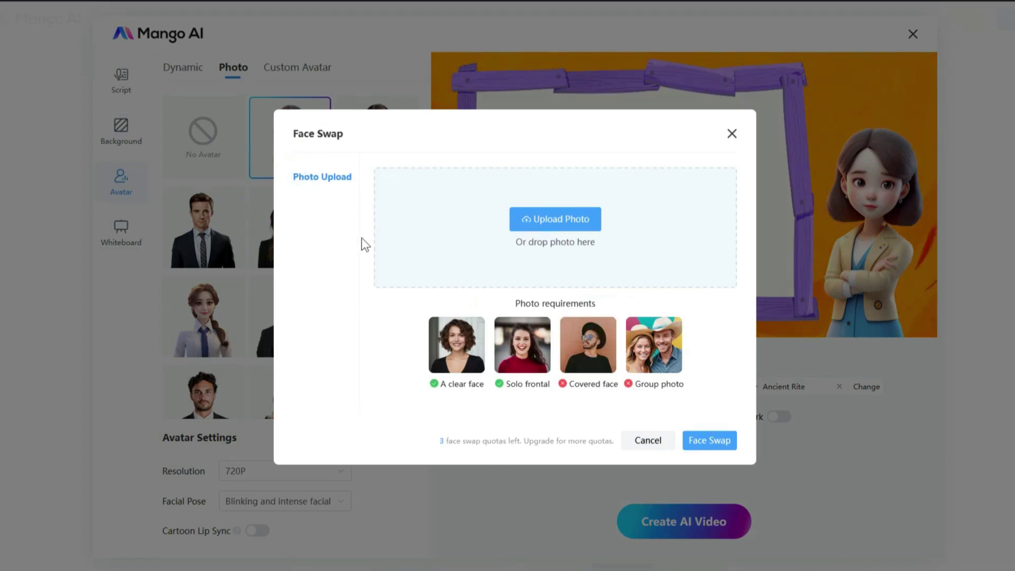
{"action": "left_click", "coordinate": [550, 221]}
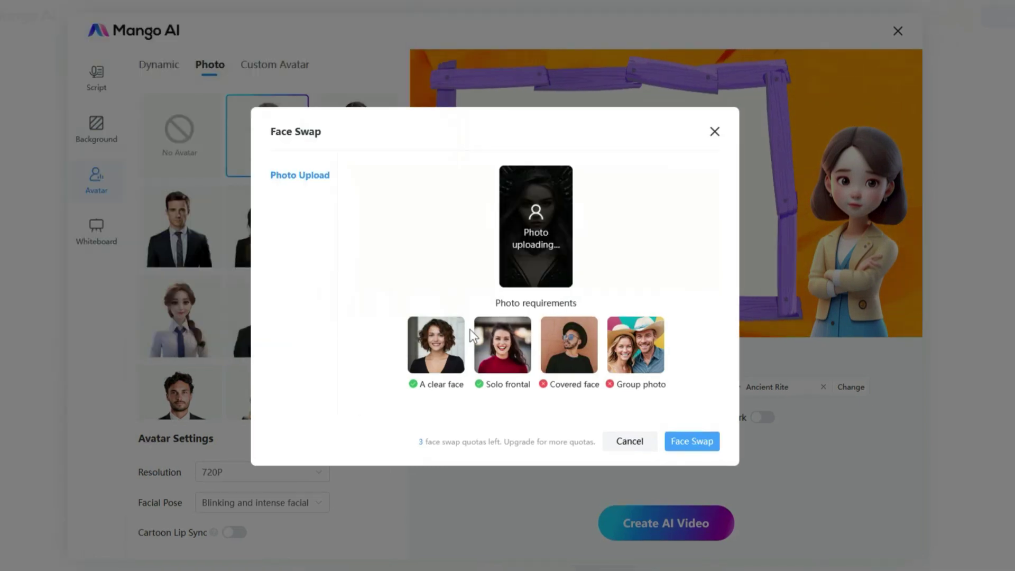
{"action": "left_click", "coordinate": [692, 447]}
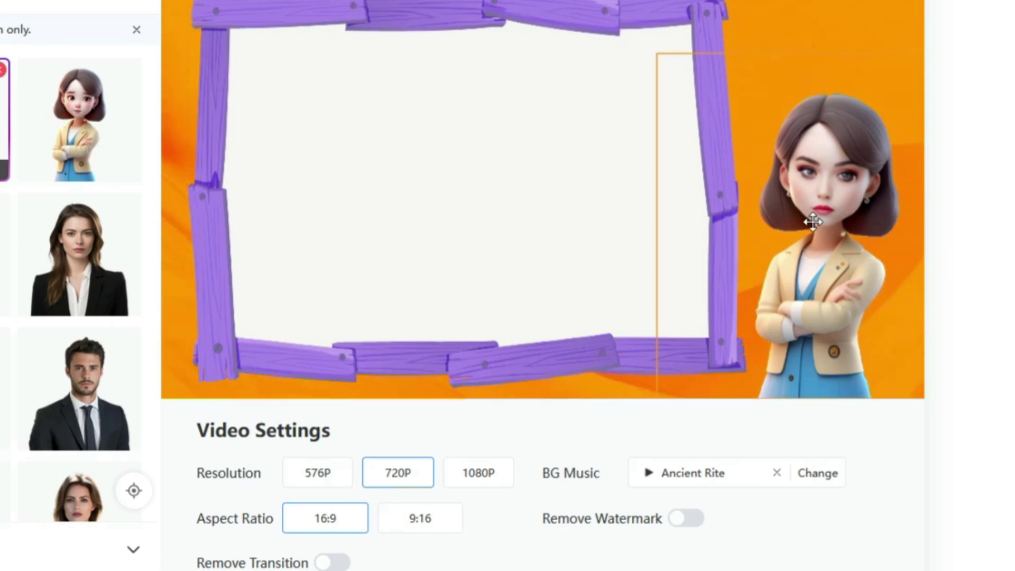
{"action": "left_click_drag", "start_coordinate": [813, 221], "coordinate": [809, 212]}
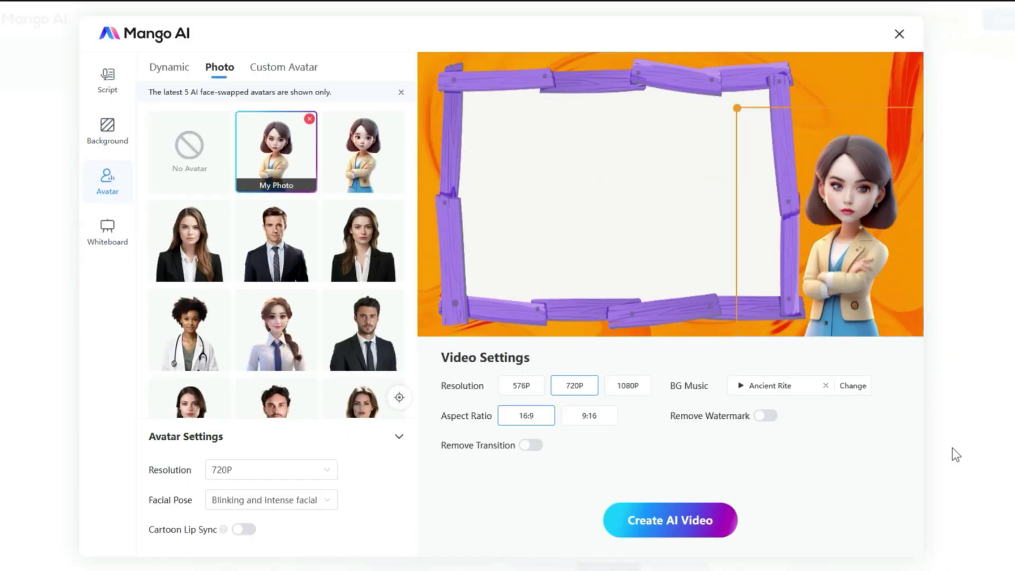
Keep avatar resolution at 720P, choose blinking with moderate facial movement, and enable Cartoon Lip Sync
{"action": "left_click", "coordinate": [320, 470]}
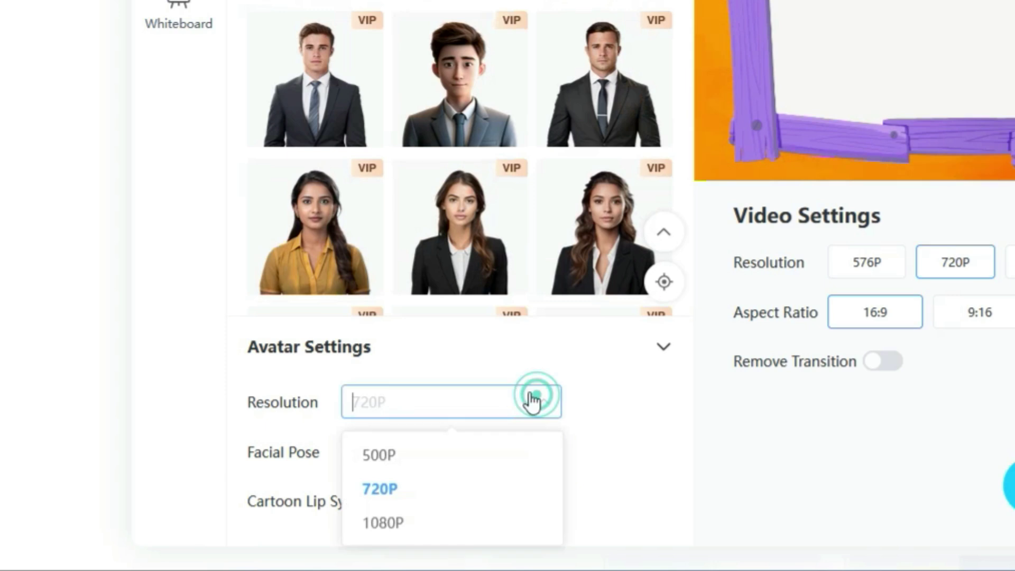
{"action": "left_click", "coordinate": [435, 487]}
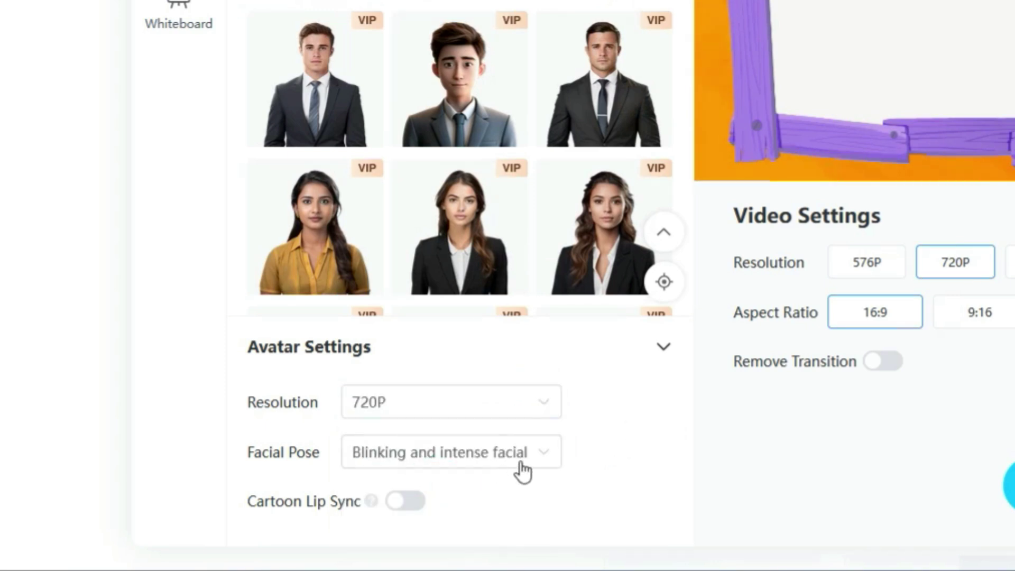
{"action": "left_click", "coordinate": [536, 461]}
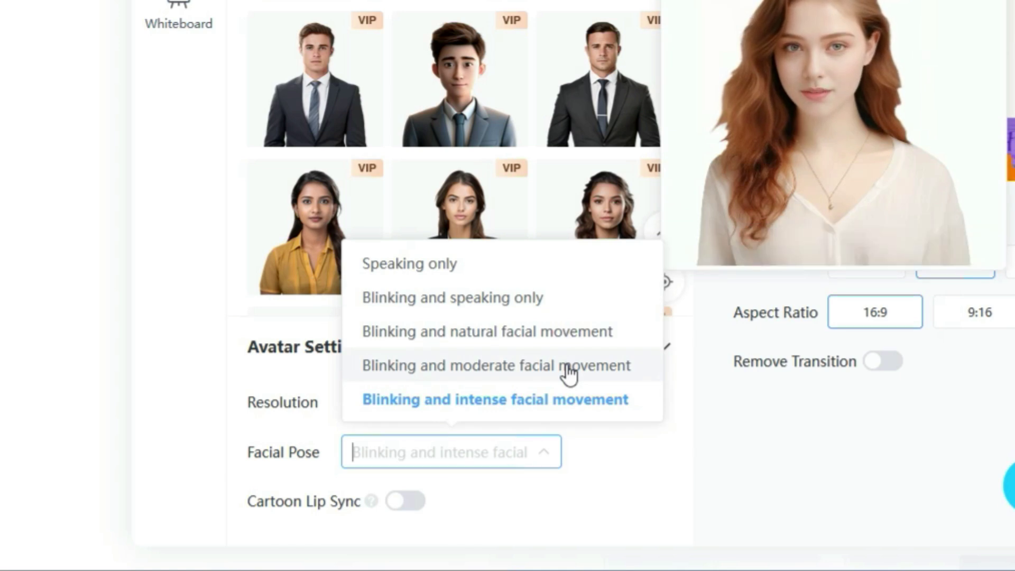
{"action": "left_click", "coordinate": [568, 373]}
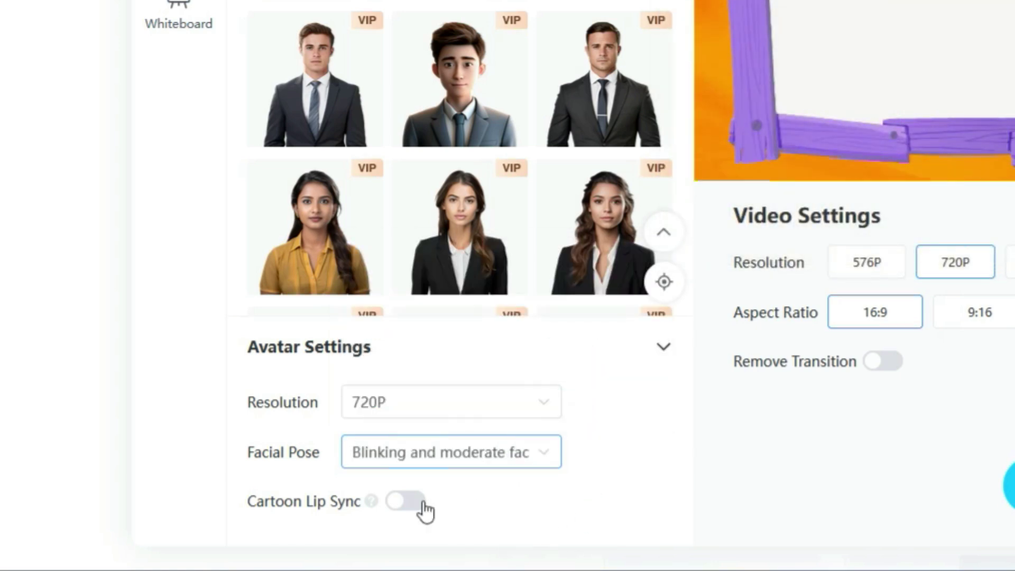
{"action": "left_click", "coordinate": [407, 501]}
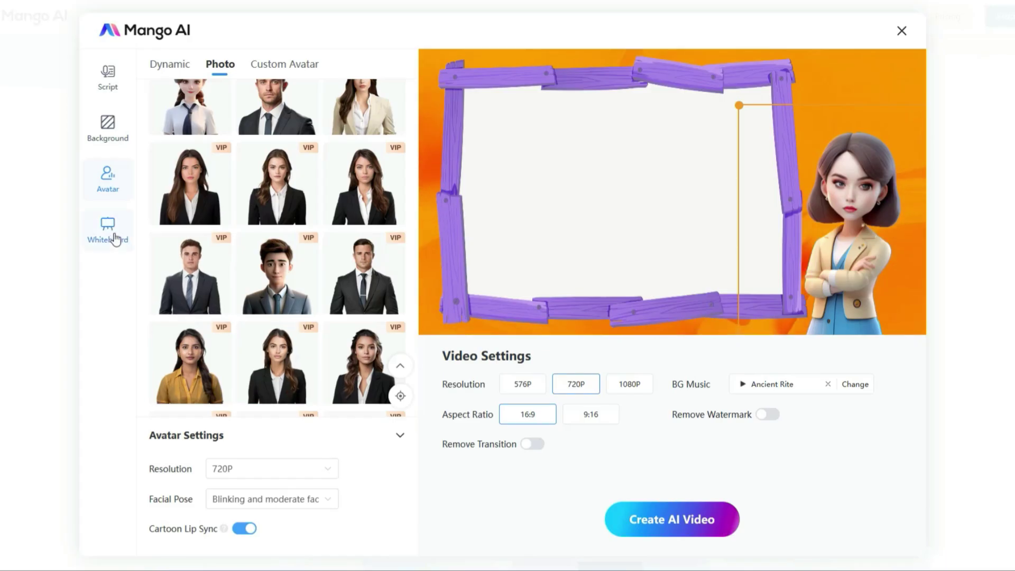
Replace the purple wooden whiteboard frame with the black tablet frame
{"action": "left_click", "coordinate": [190, 21]}
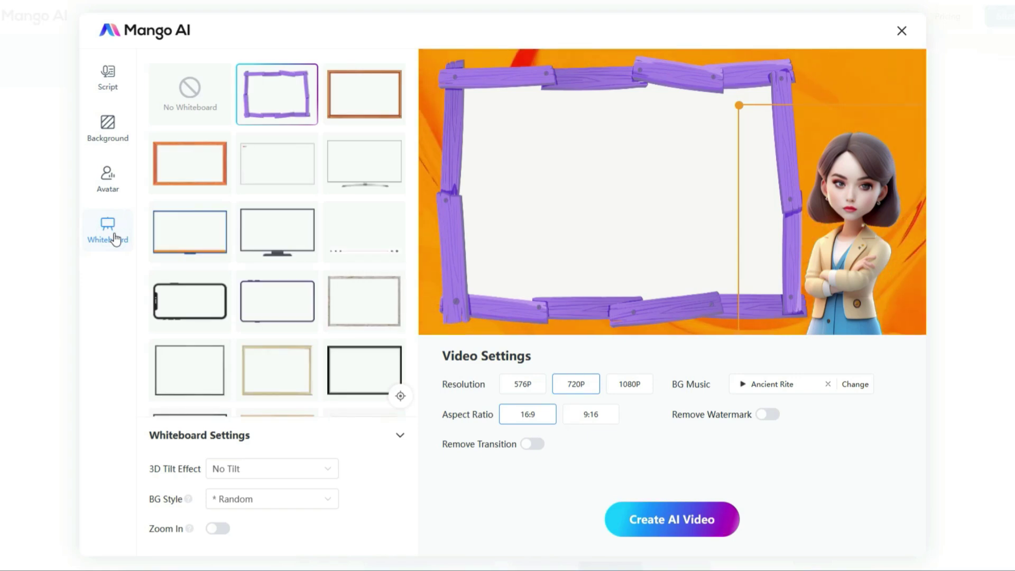
{"action": "scroll", "coordinate": [322, 264], "scroll_direction": "down", "scroll_amount": 5}
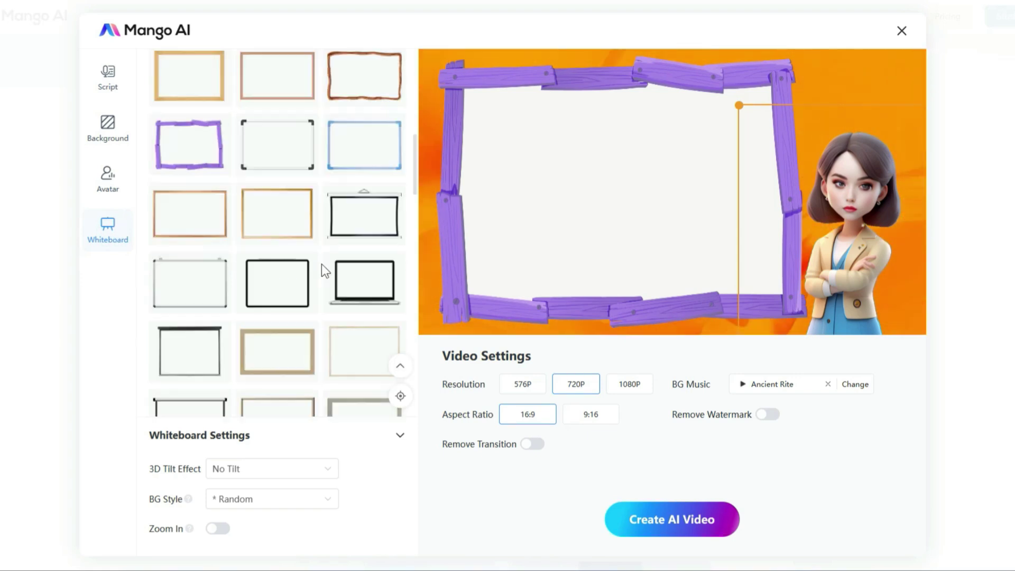
{"action": "left_click", "coordinate": [280, 289]}
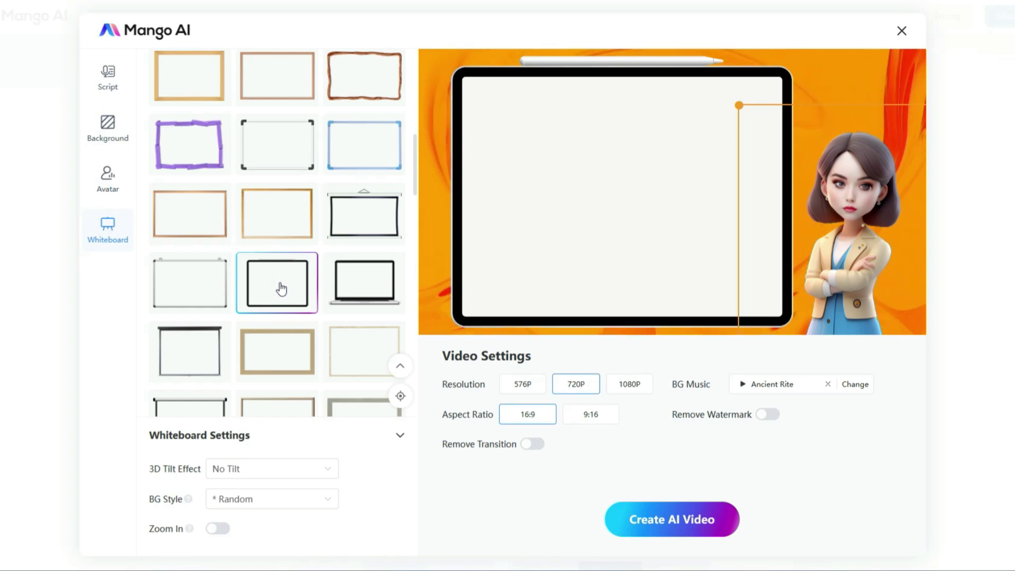
{"action": "left_click_drag", "start_coordinate": [133, 447], "coordinate": [384, 550]}
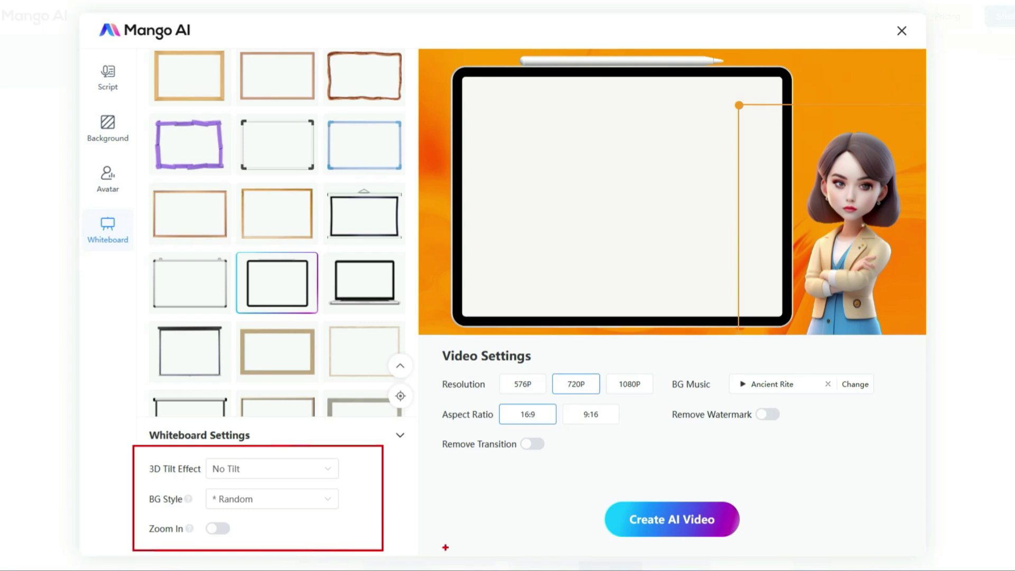
Set the whiteboard BG Style to Light, turn on Zoom In, and create the AI video
{"action": "left_click", "coordinate": [322, 498]}
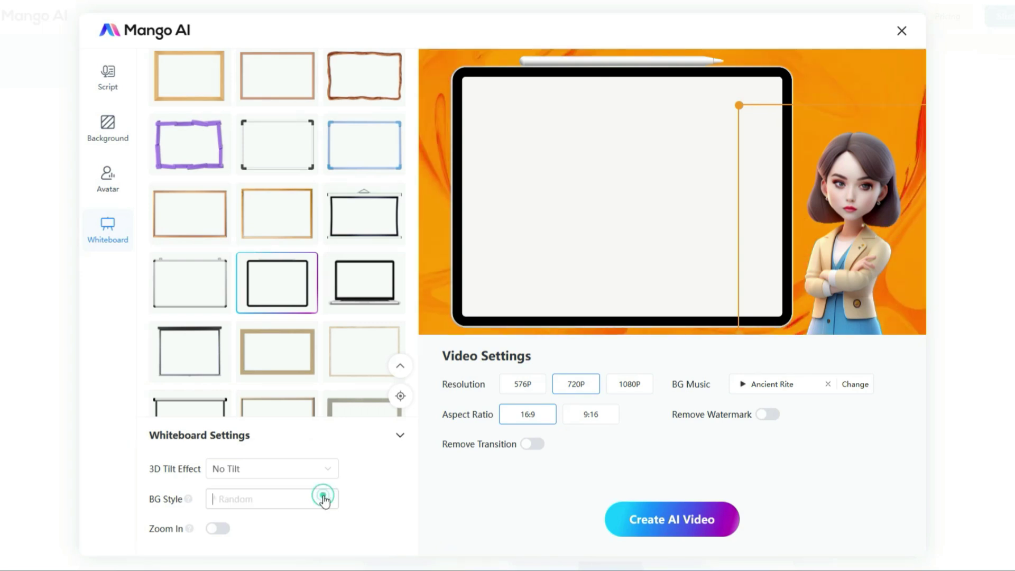
{"action": "left_click", "coordinate": [228, 363]}
{"action": "left_click", "coordinate": [269, 432]}
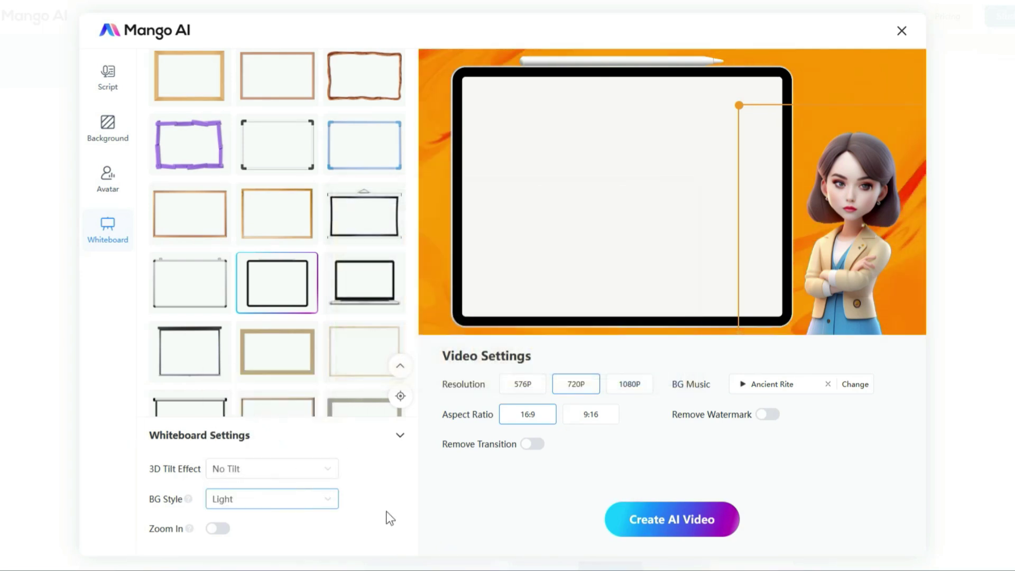
{"action": "left_click", "coordinate": [224, 532]}
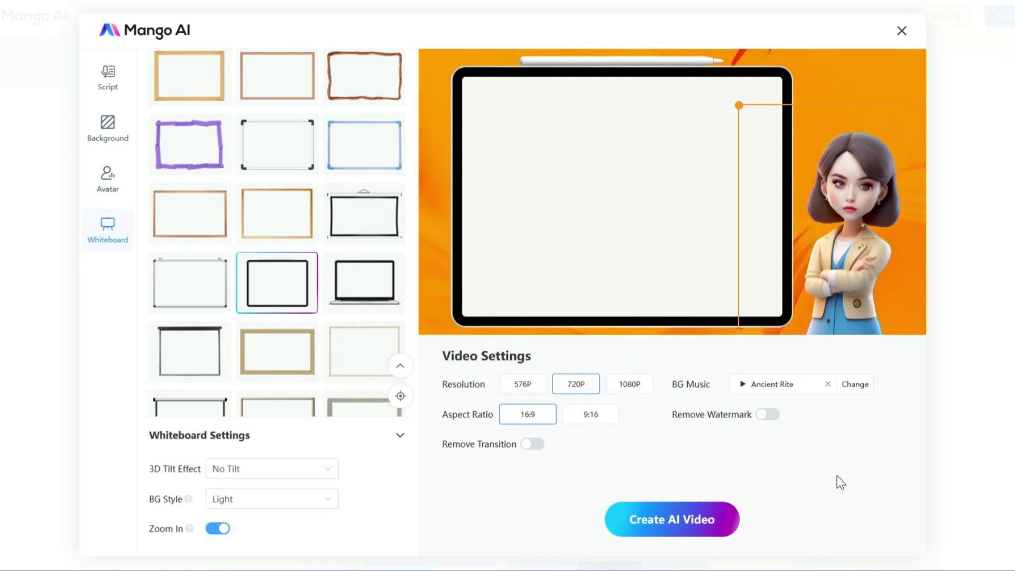
{"action": "left_click", "coordinate": [686, 523]}
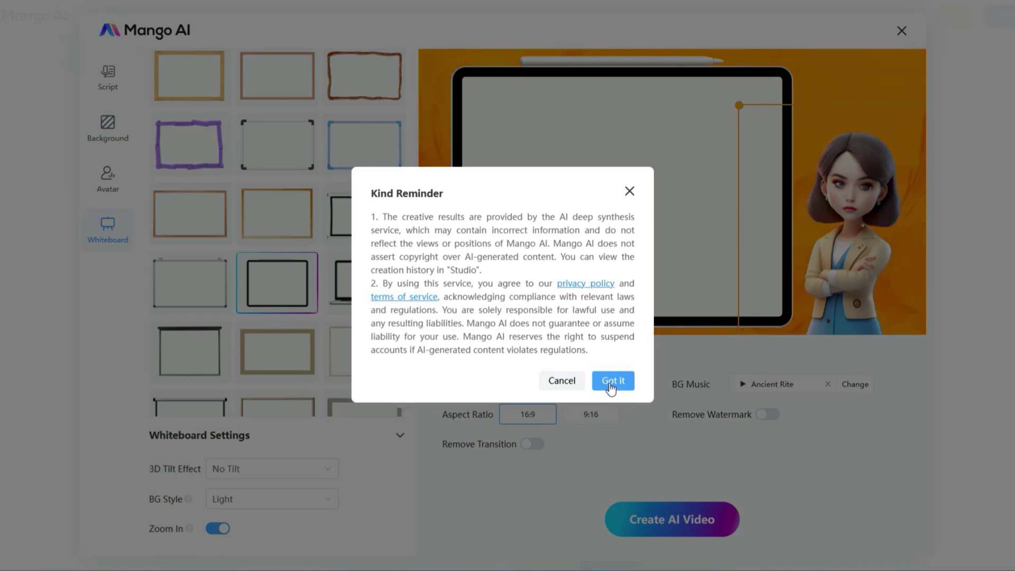
Acknowledge the Kind Reminder with Got it so video generation proceeds
{"action": "left_click", "coordinate": [611, 387]}
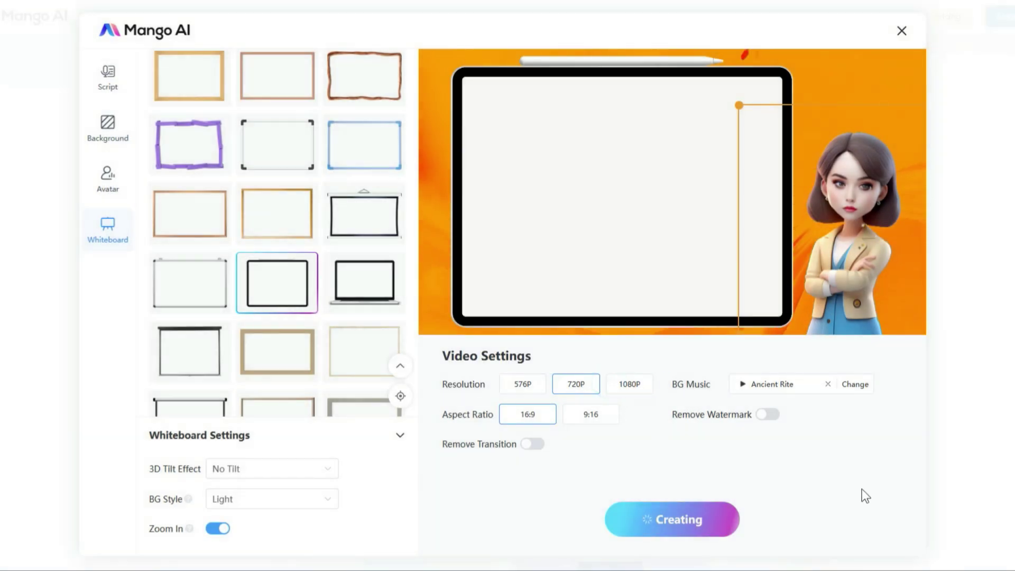